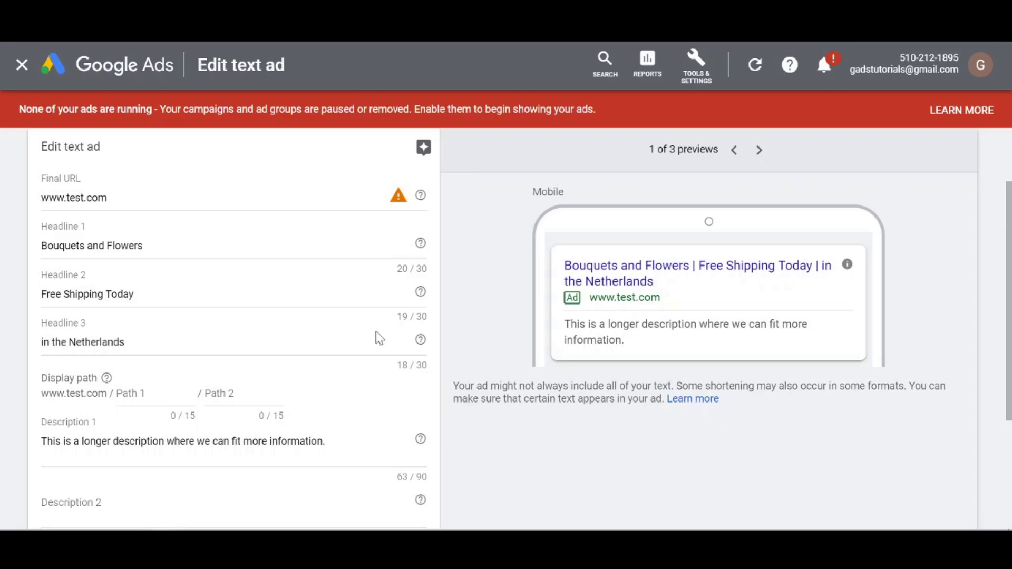
# Download the latest Geotargets CSV (2020-03-03) and switch to the geotargets spreadsheet
pyautogui.click(123, 342)
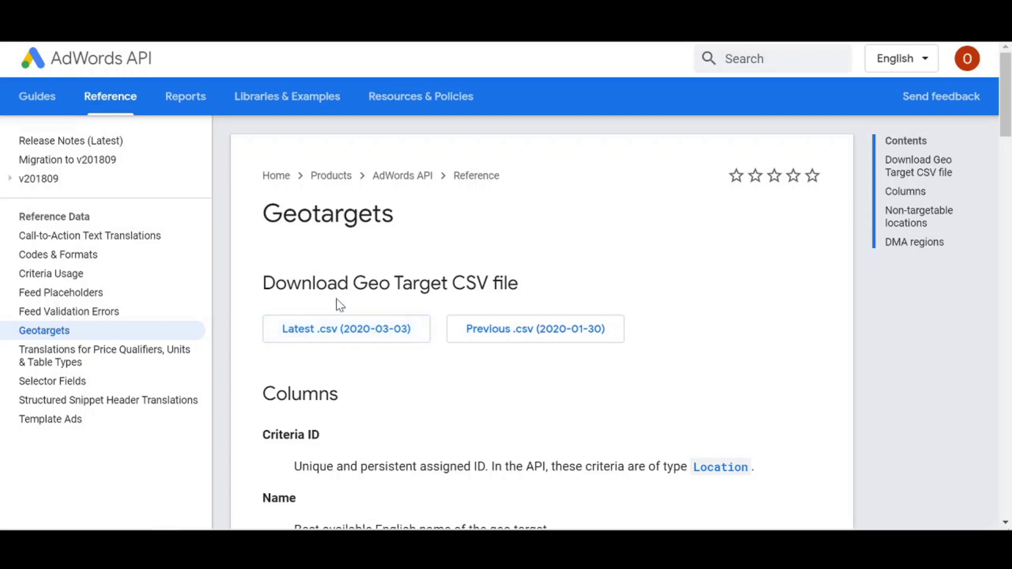
pyautogui.click(340, 333)
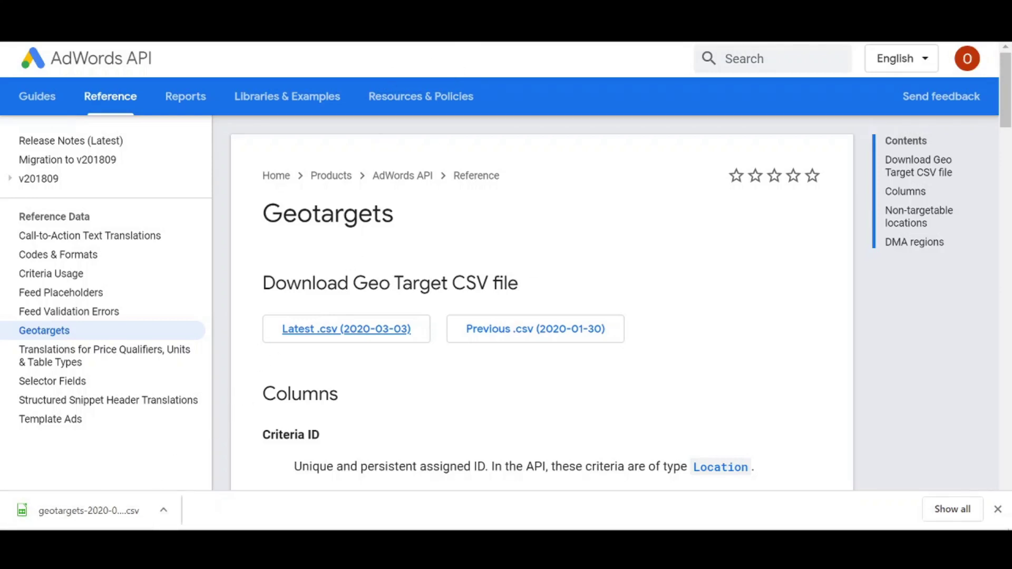
pyautogui.hotkey('ctrl', 'Tab')
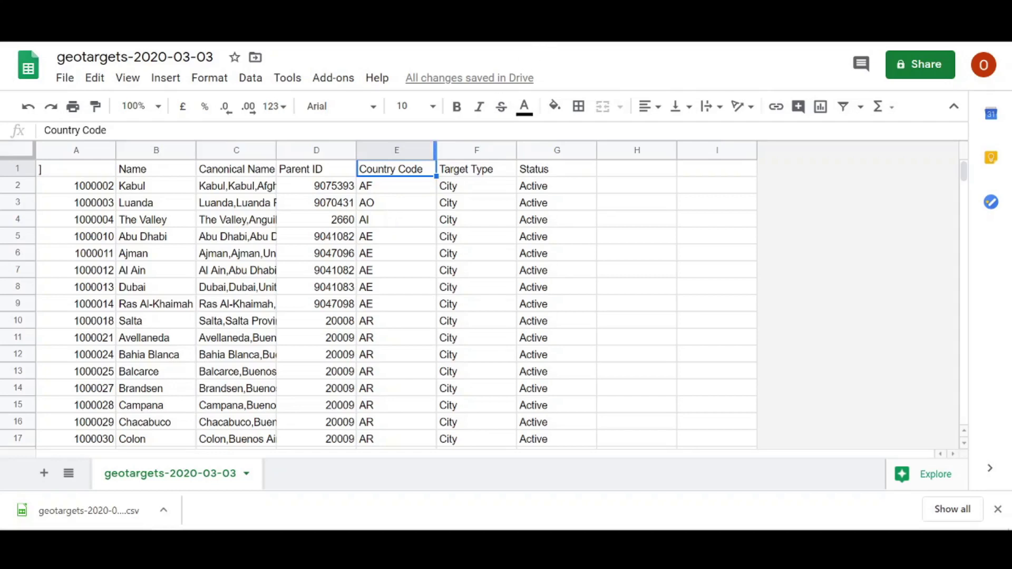
# On the Netherlands locations sheet, turn off the existing filter and create a new one
pyautogui.click(540, 45)
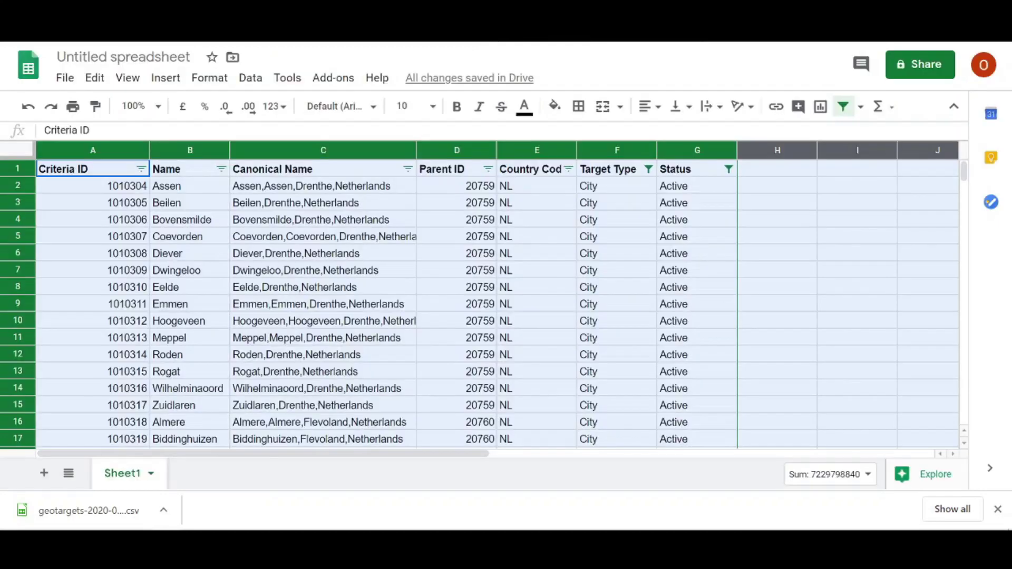
pyautogui.click(479, 219)
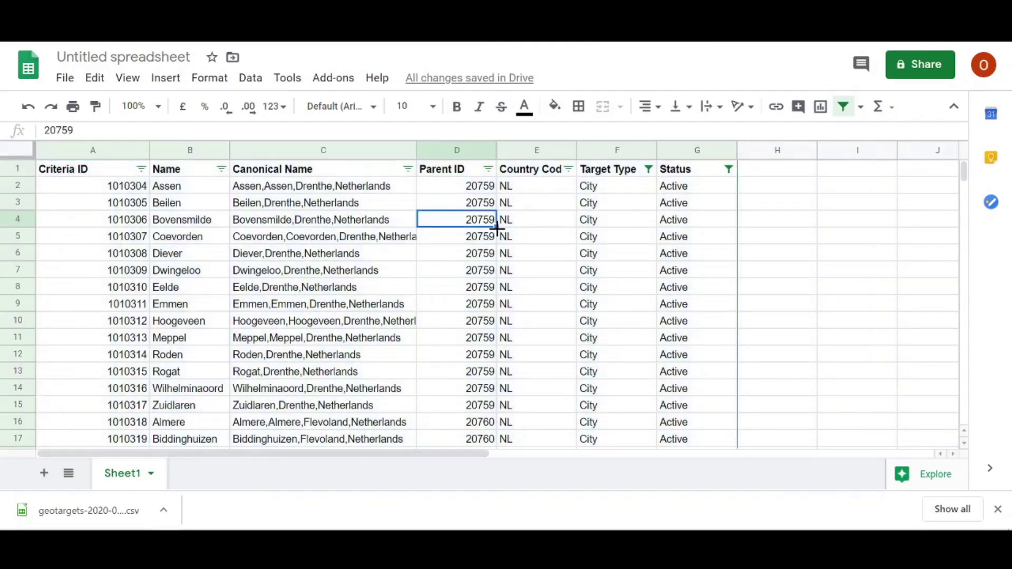
pyautogui.click(250, 78)
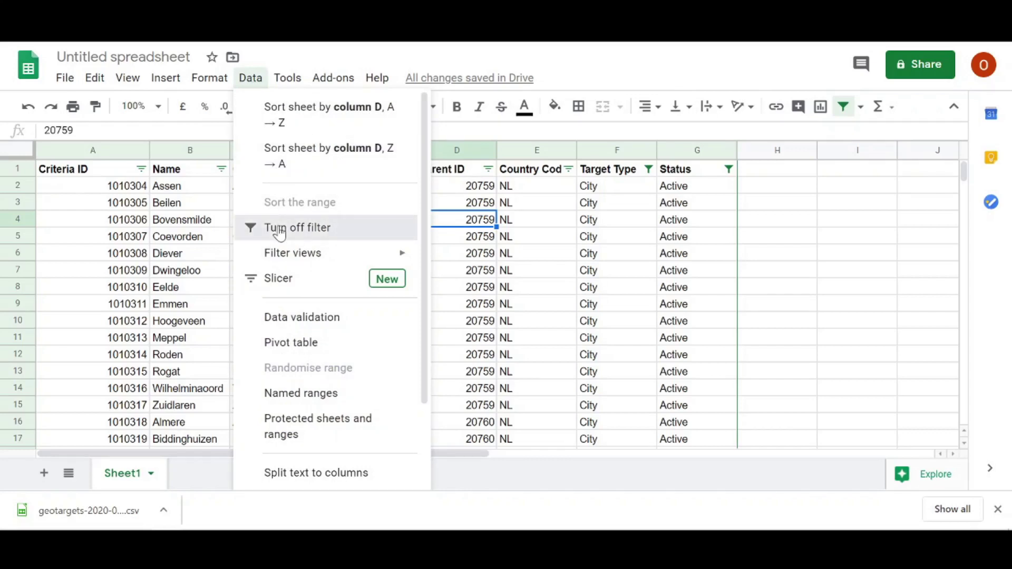
pyautogui.click(298, 227)
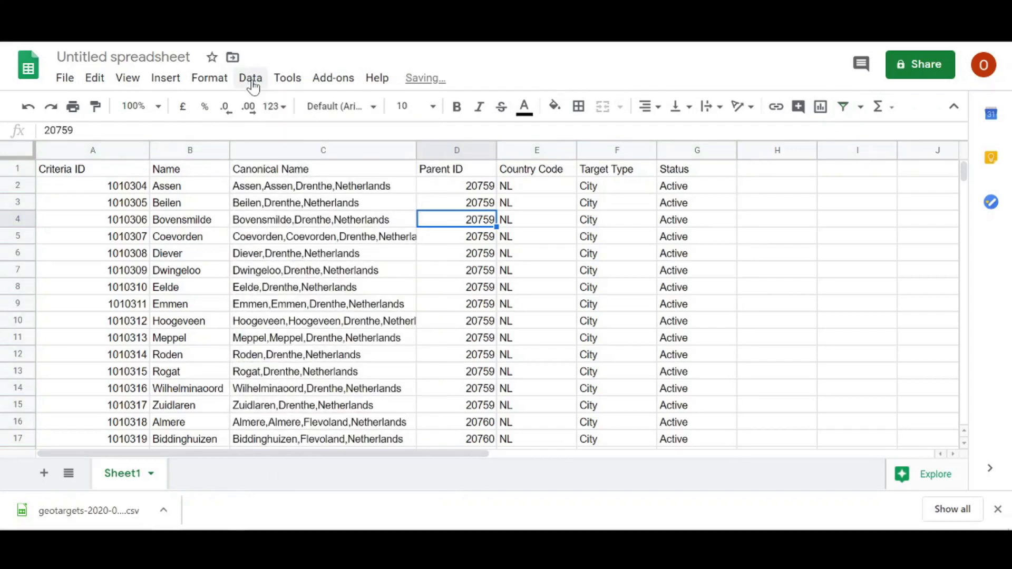
pyautogui.click(250, 77)
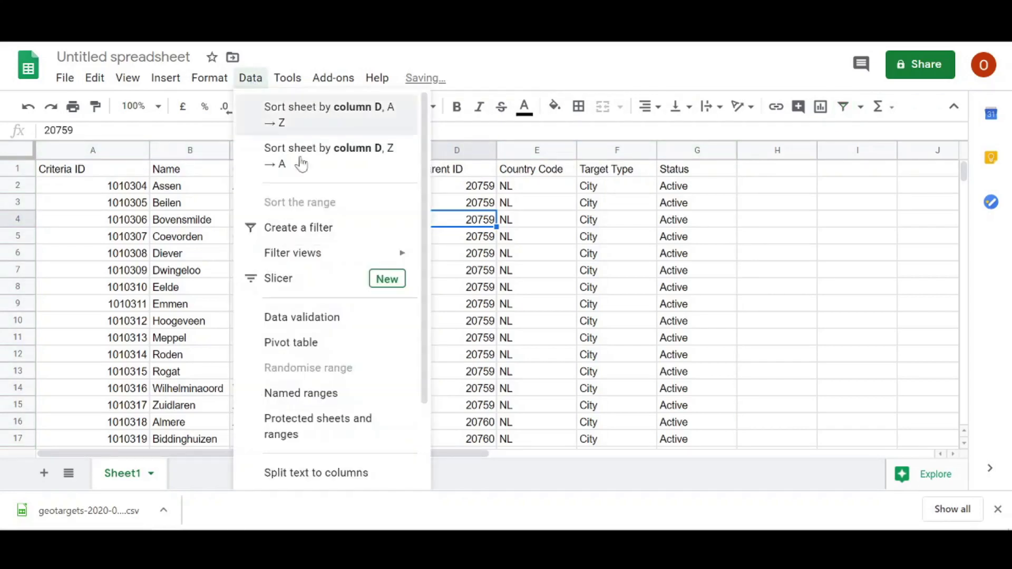
pyautogui.click(307, 228)
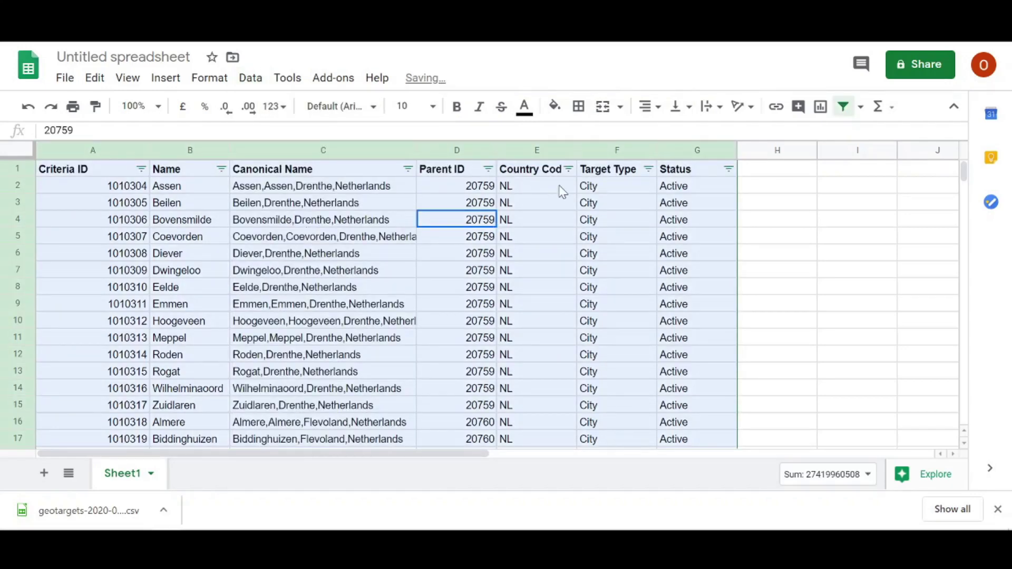
# Filter the Target Type column to show only City
pyautogui.click(649, 170)
pyautogui.scroll(-1, 656, 252)
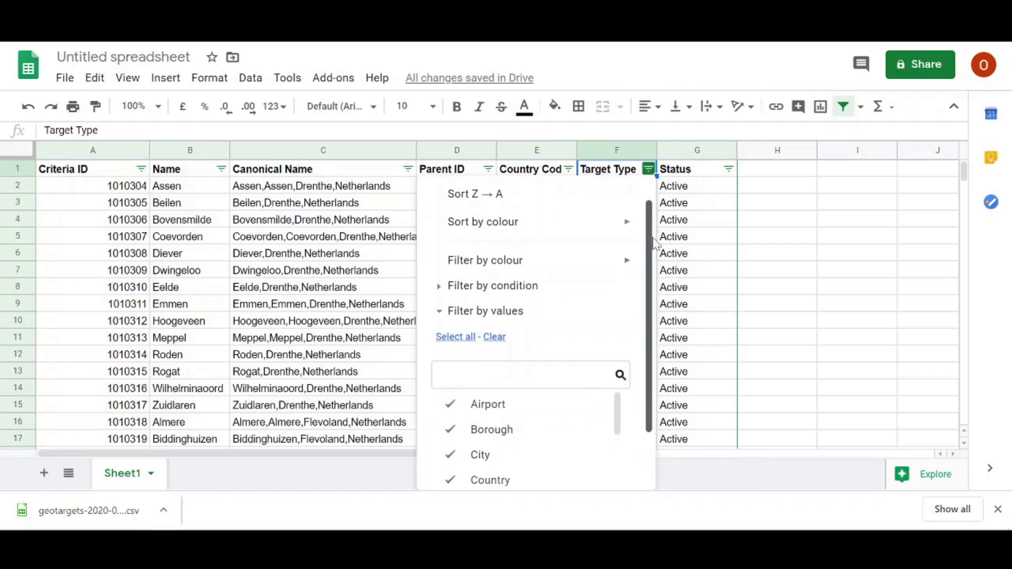
pyautogui.scroll(-1, 656, 252)
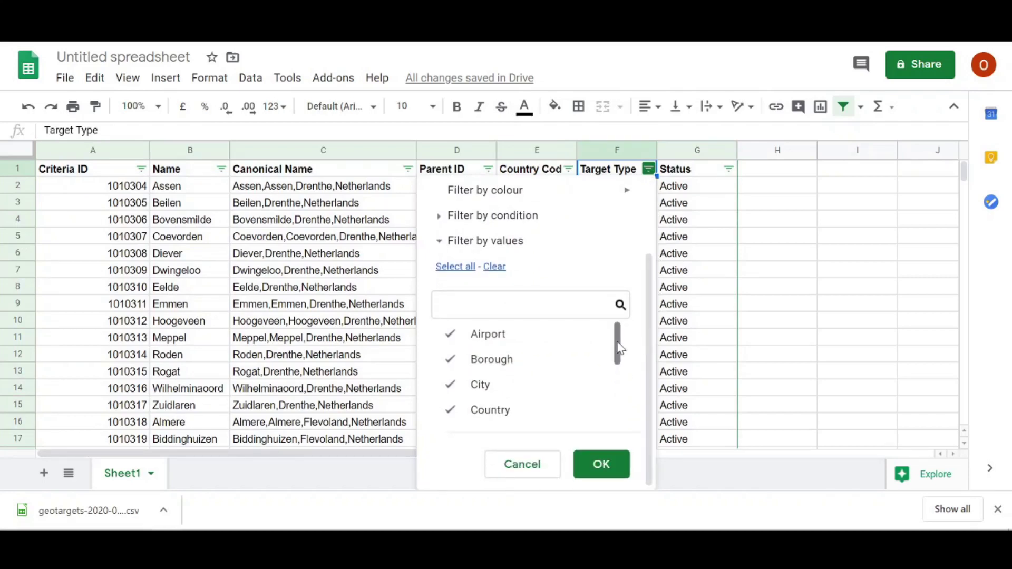
pyautogui.moveTo(617, 344)
pyautogui.mouseDown()
pyautogui.moveTo(621, 419)
pyautogui.moveTo(620, 343)
pyautogui.mouseUp()
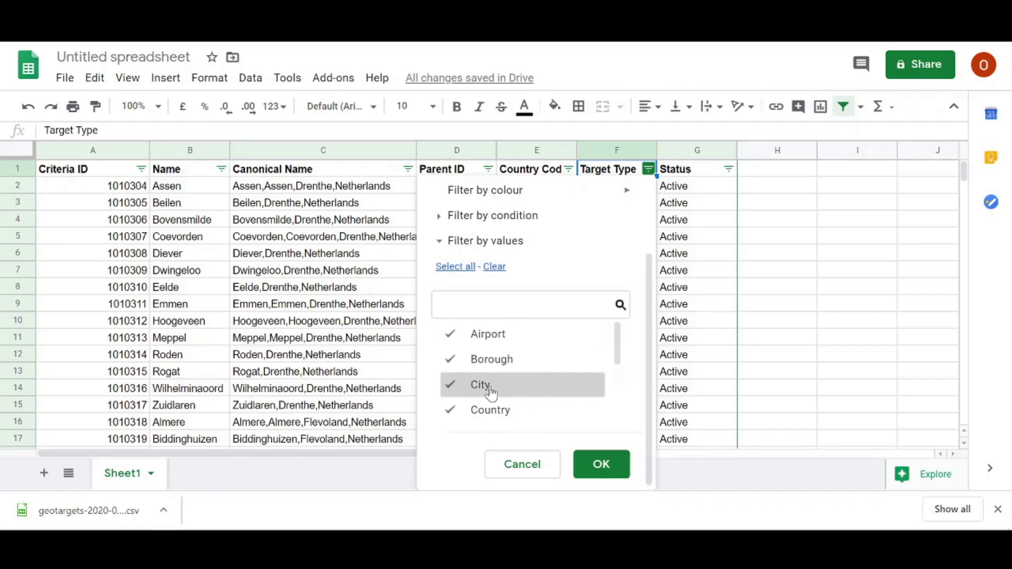
pyautogui.click(494, 267)
pyautogui.click(455, 388)
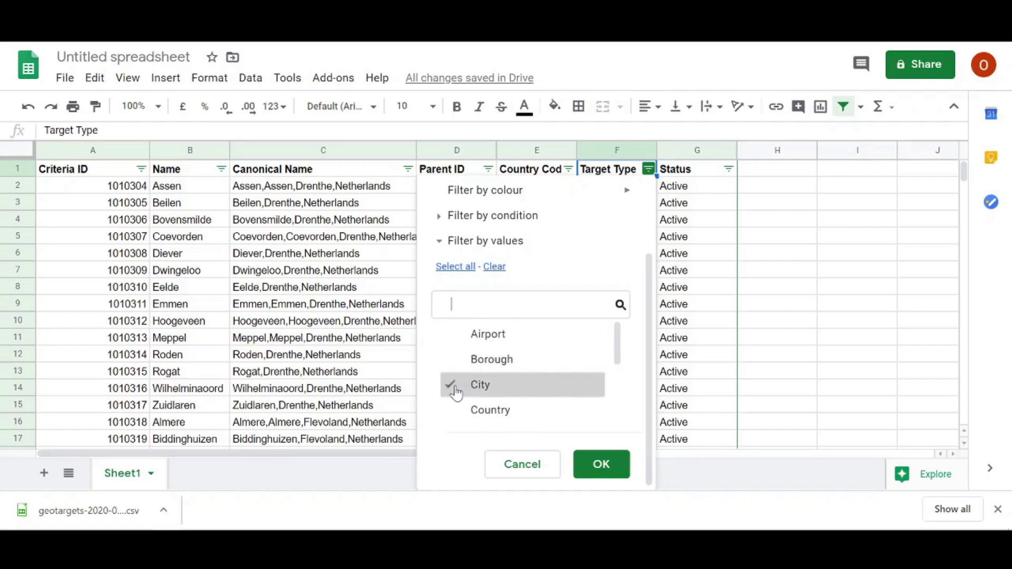
pyautogui.click(601, 464)
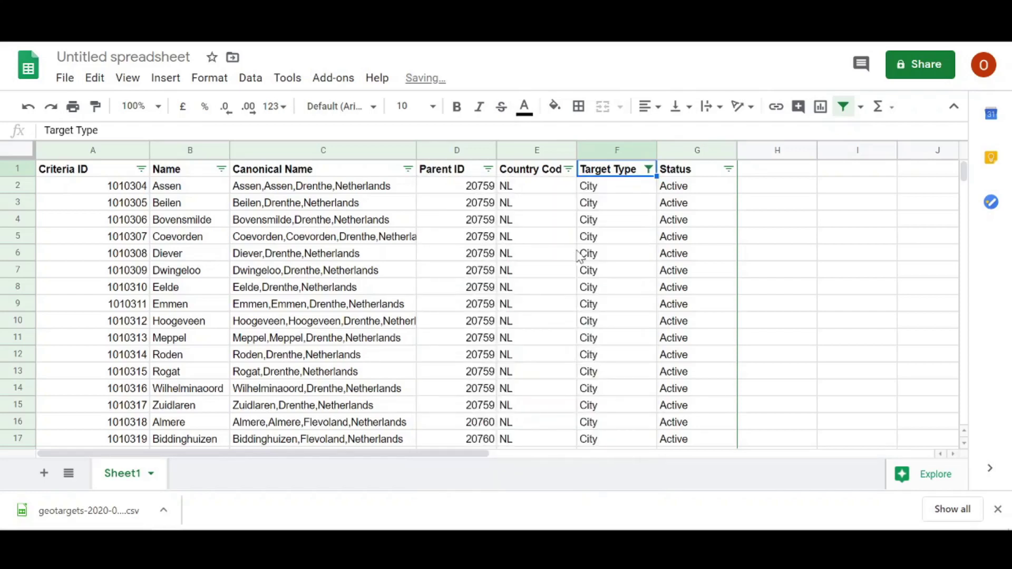
# Filter the Status column to exclude Removal Planned, keeping Active rows
pyautogui.click(537, 253)
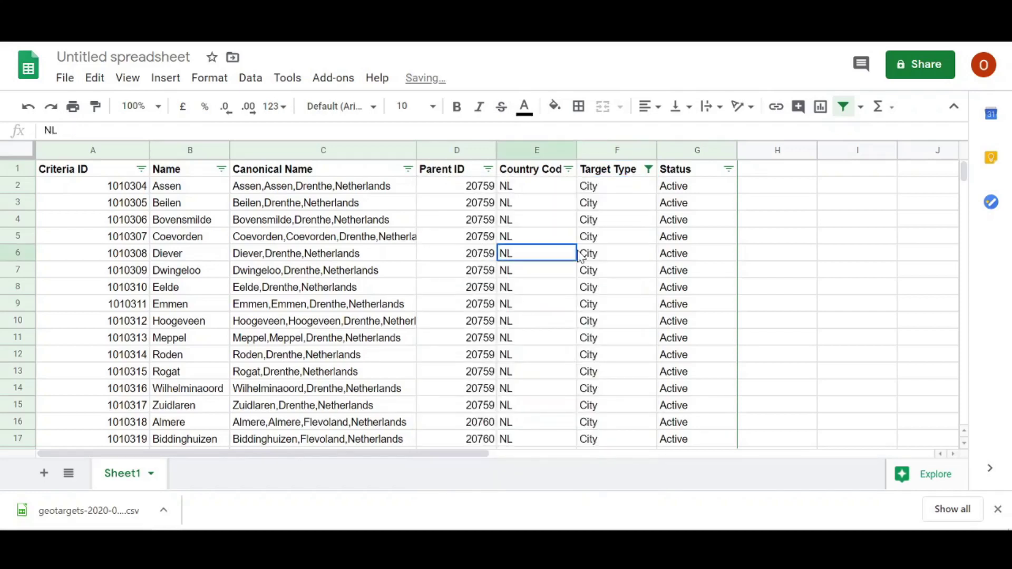
pyautogui.click(728, 171)
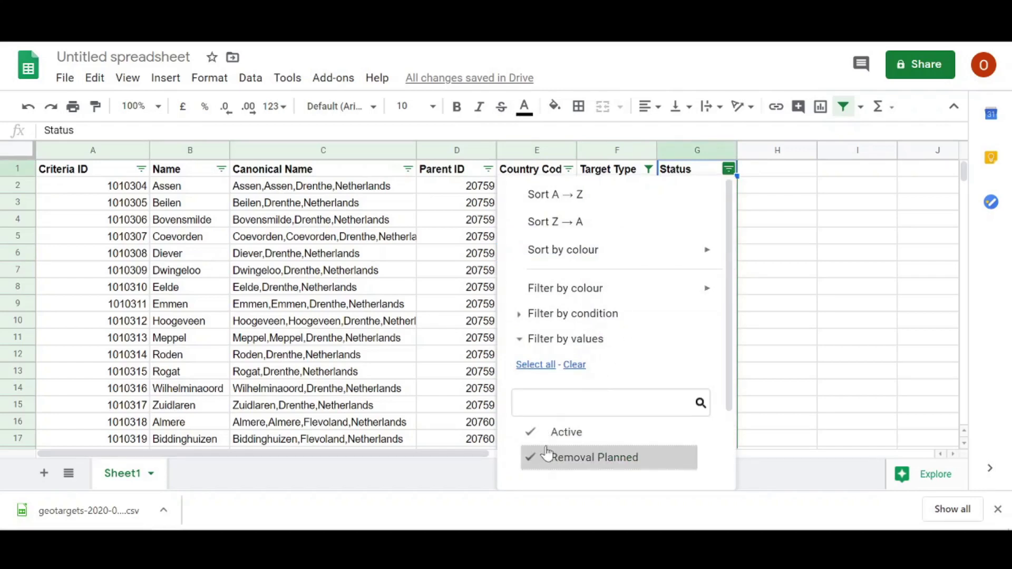
pyautogui.click(538, 459)
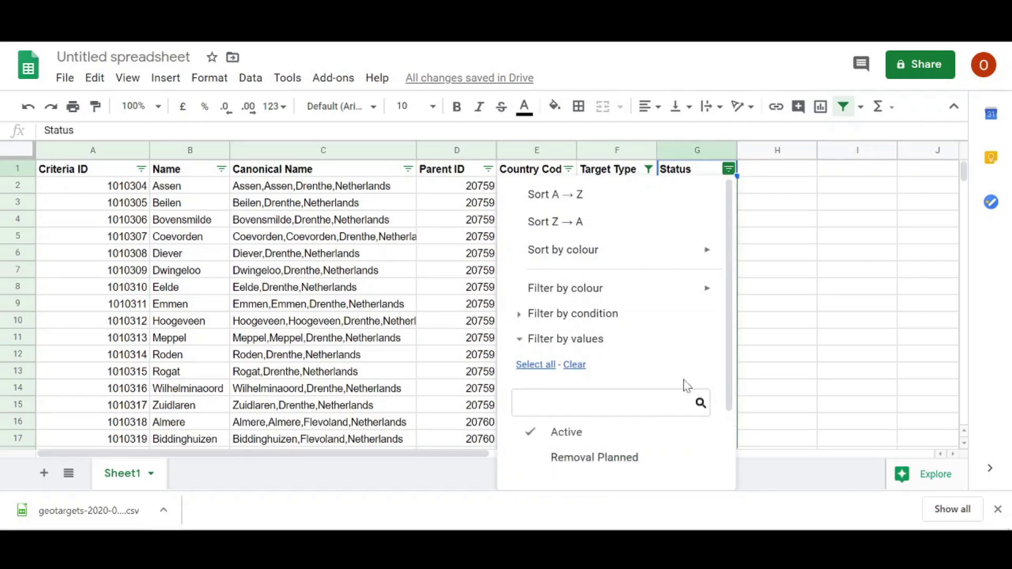
pyautogui.scroll(-3, 734, 351)
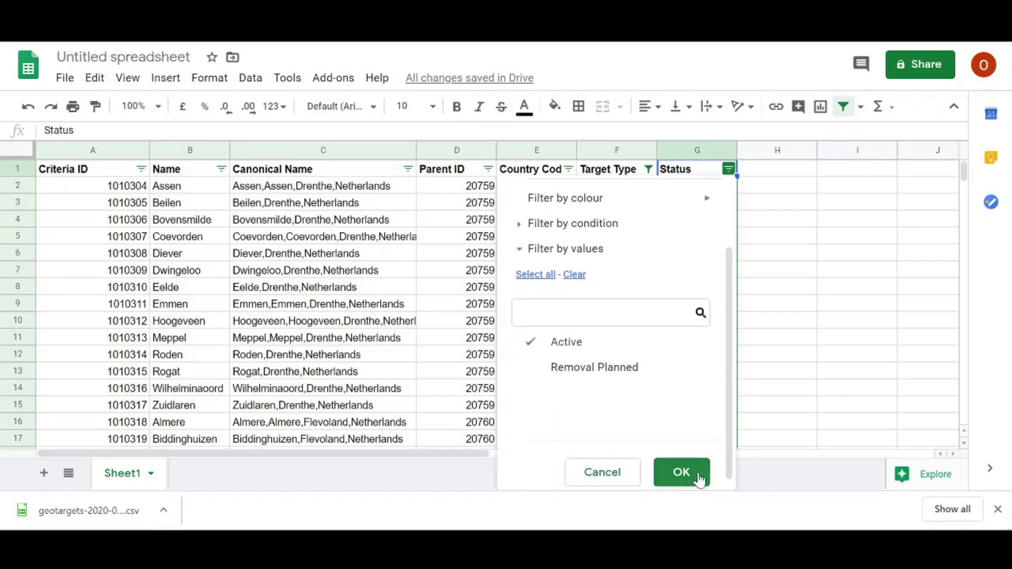
pyautogui.click(682, 473)
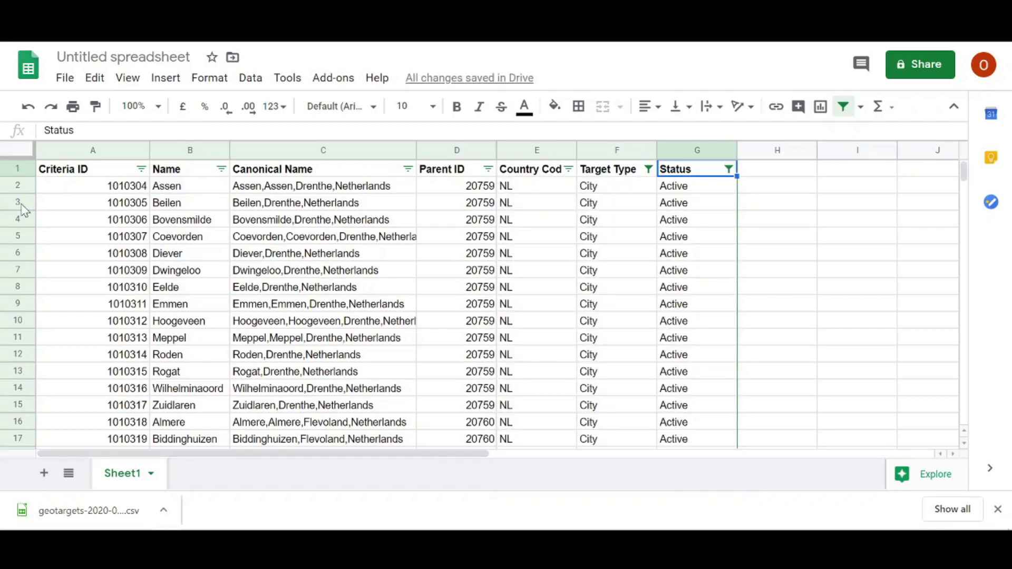
# Select the entire filtered table and create a new blank spreadsheet
pyautogui.click(80, 189)
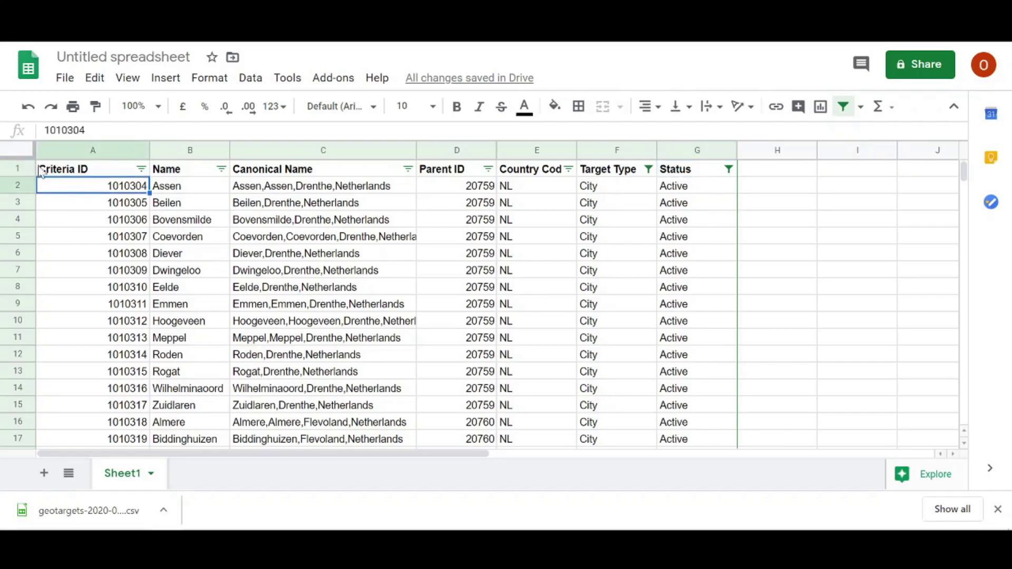
pyautogui.click(20, 152)
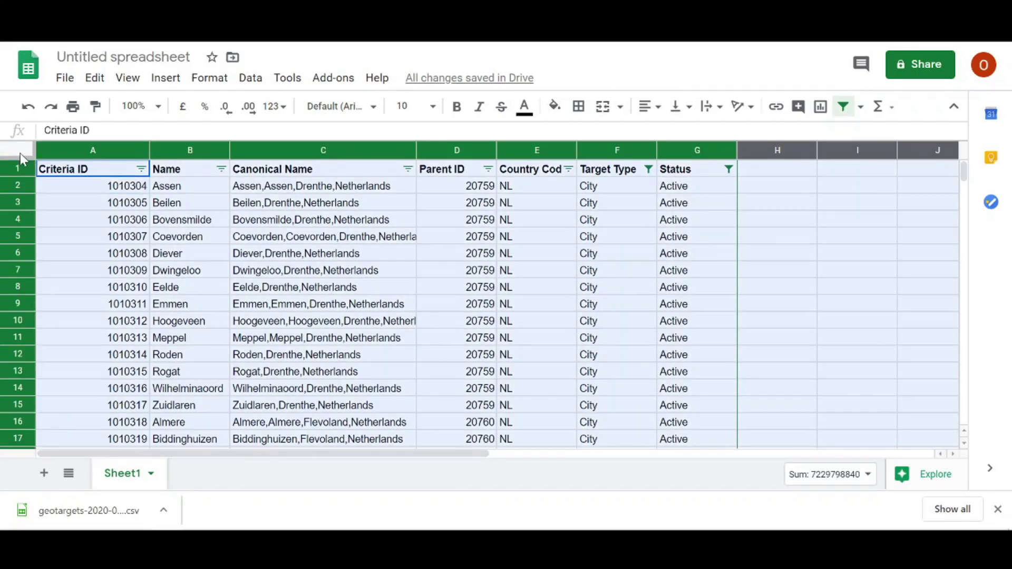
pyautogui.click(64, 78)
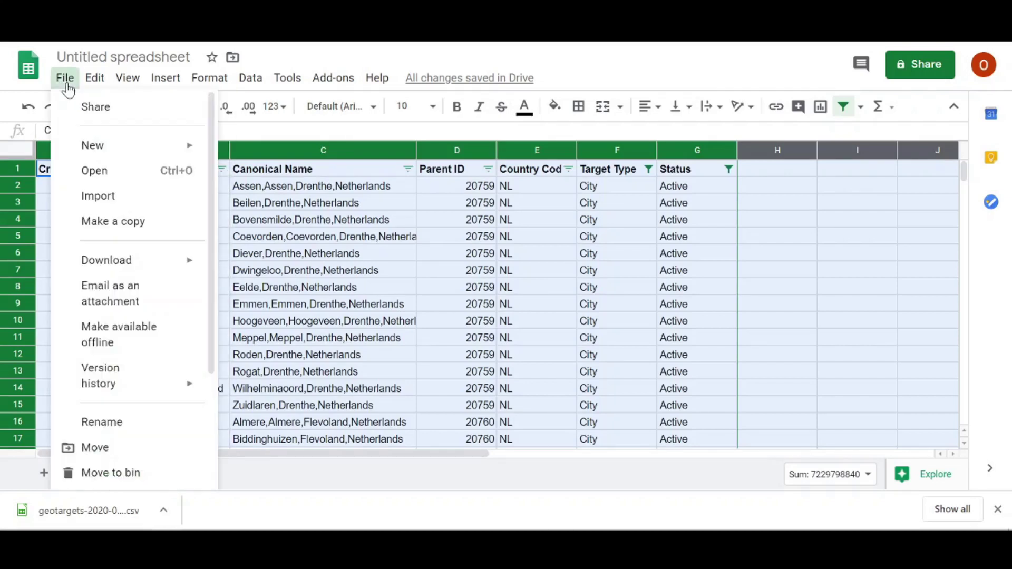
pyautogui.moveTo(93, 146)
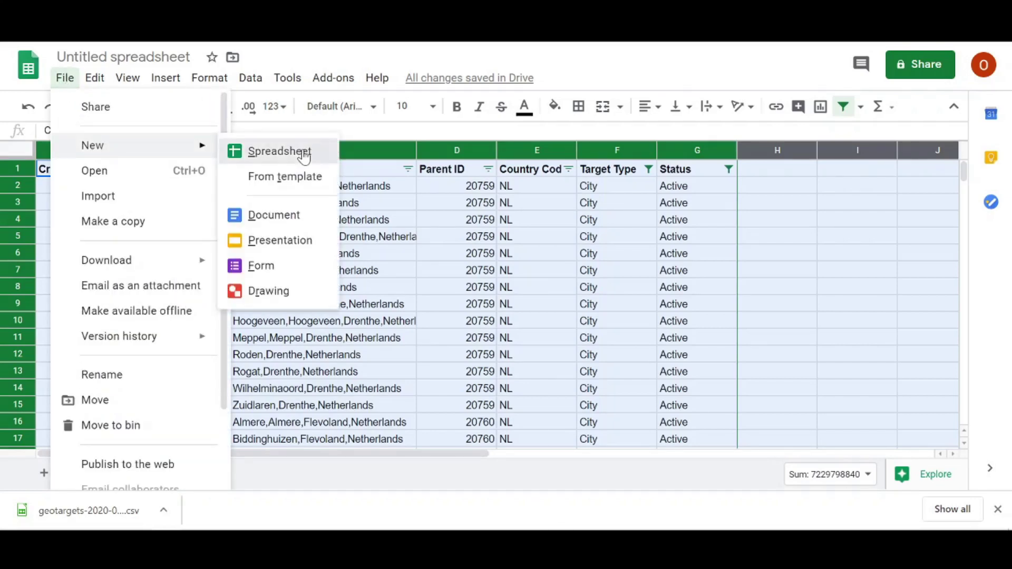
pyautogui.click(302, 154)
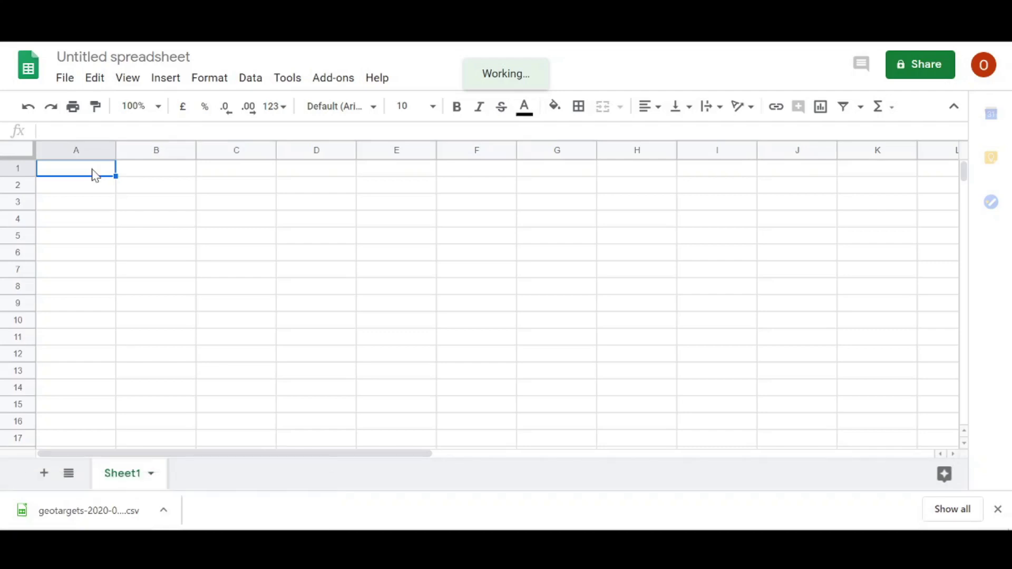
# Paste the copied active Netherlands cities into the new sheet as values only
pyautogui.click(96, 78)
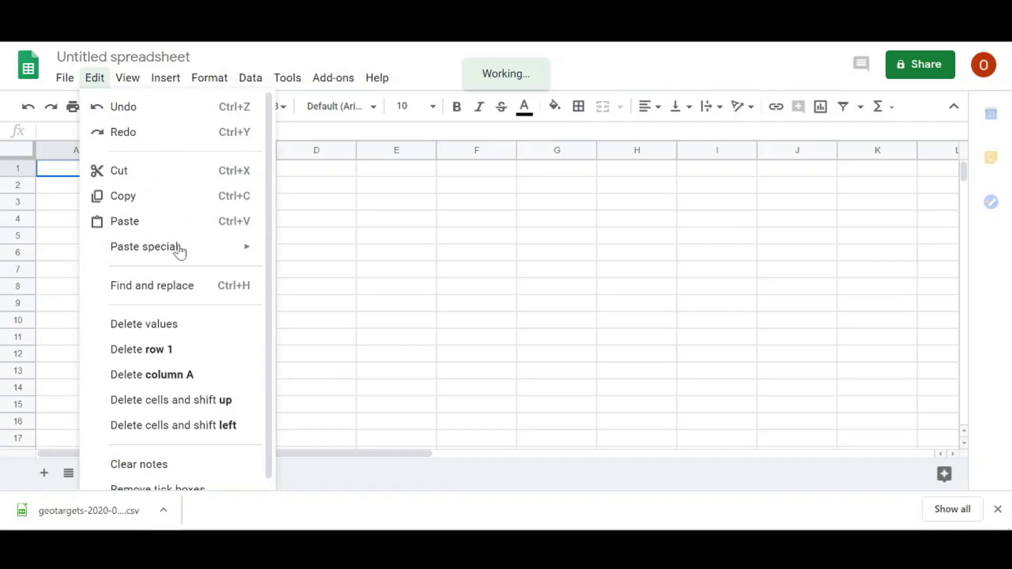
pyautogui.moveTo(145, 247)
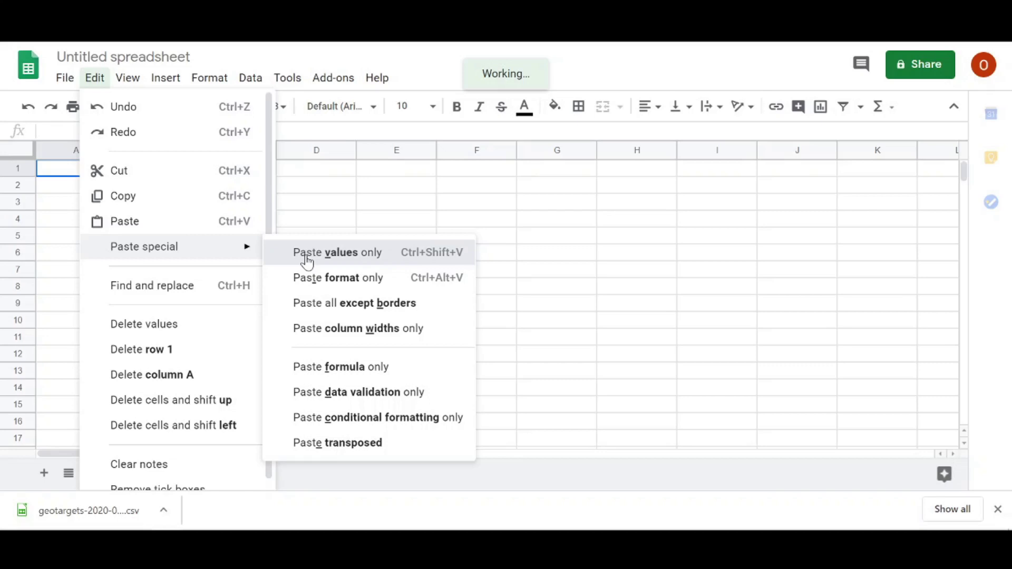
pyautogui.click(307, 259)
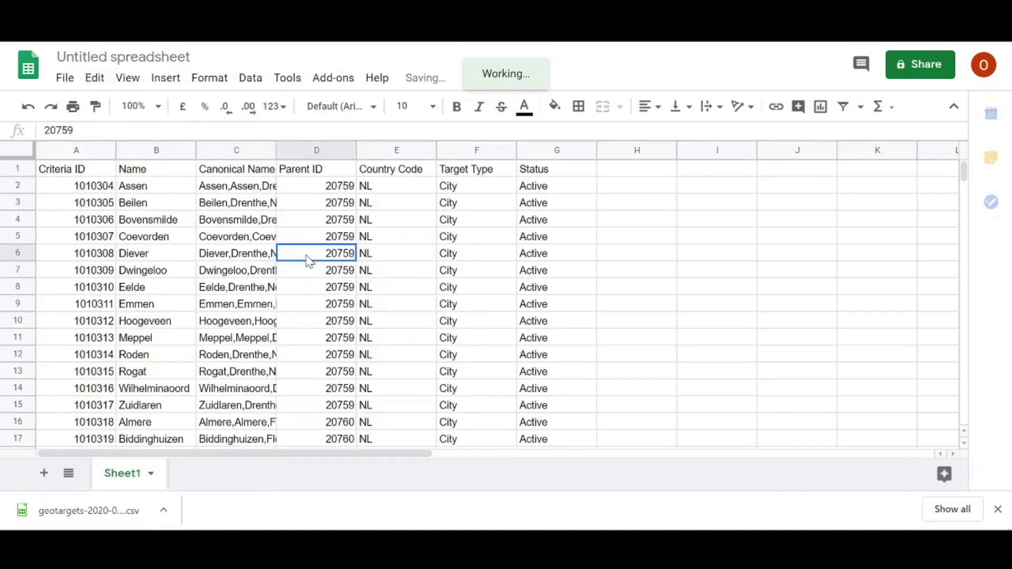
pyautogui.click(224, 208)
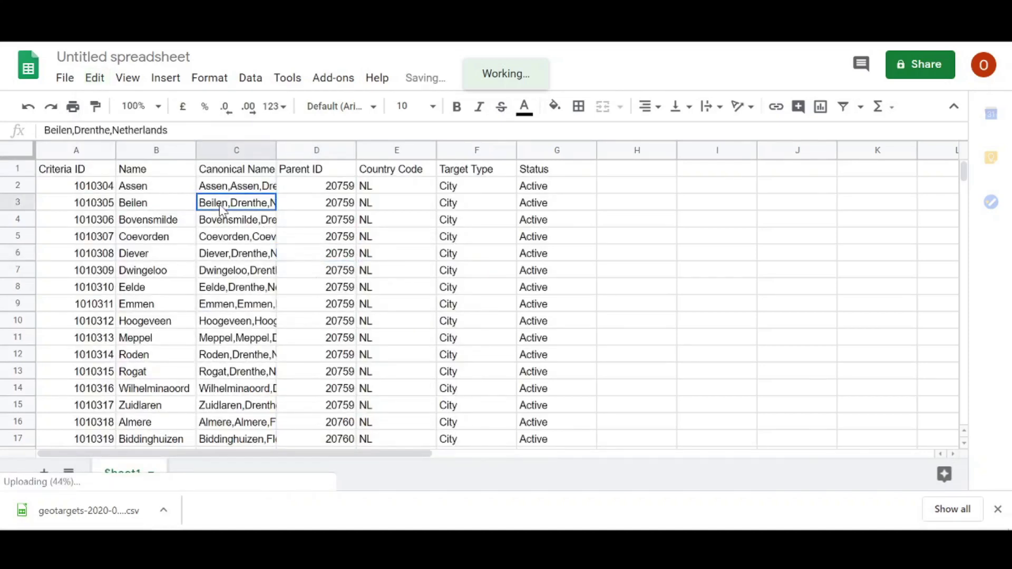
pyautogui.click(76, 151)
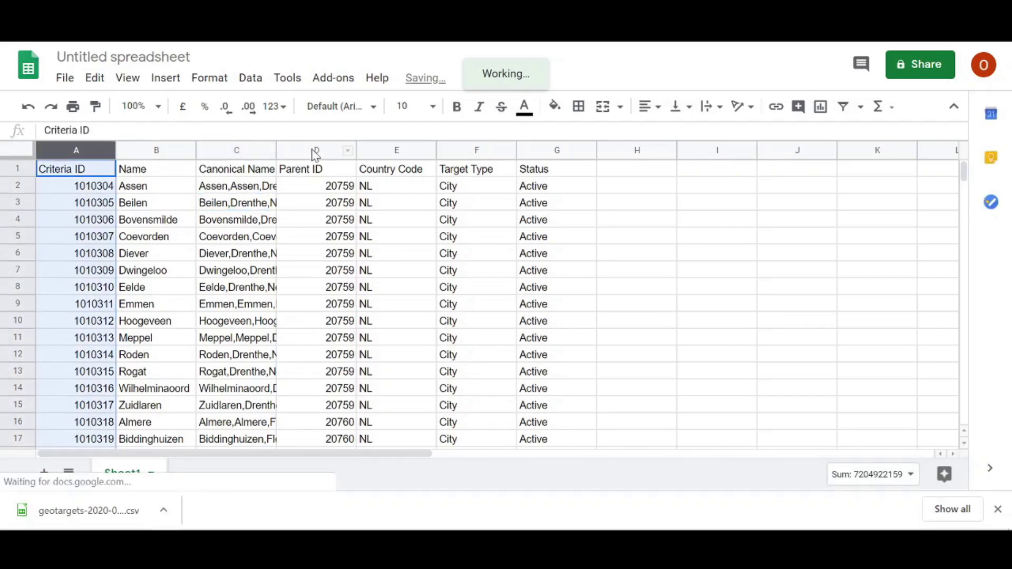
# Delete the Criteria ID and Parent ID through Status columns
pyautogui.click(315, 150)
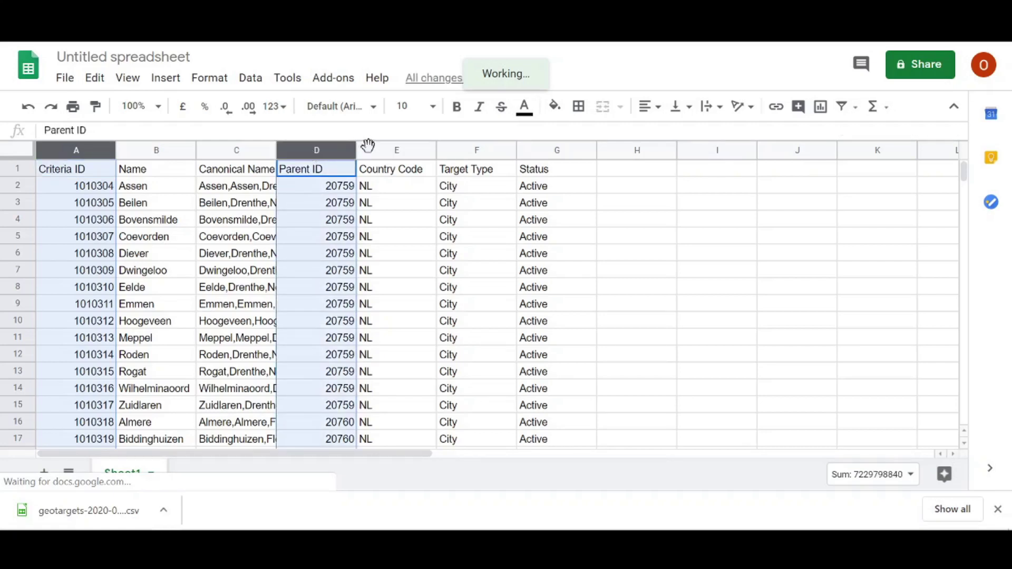
pyautogui.keyDown('shift'); pyautogui.click(476, 150); pyautogui.keyUp('shift')
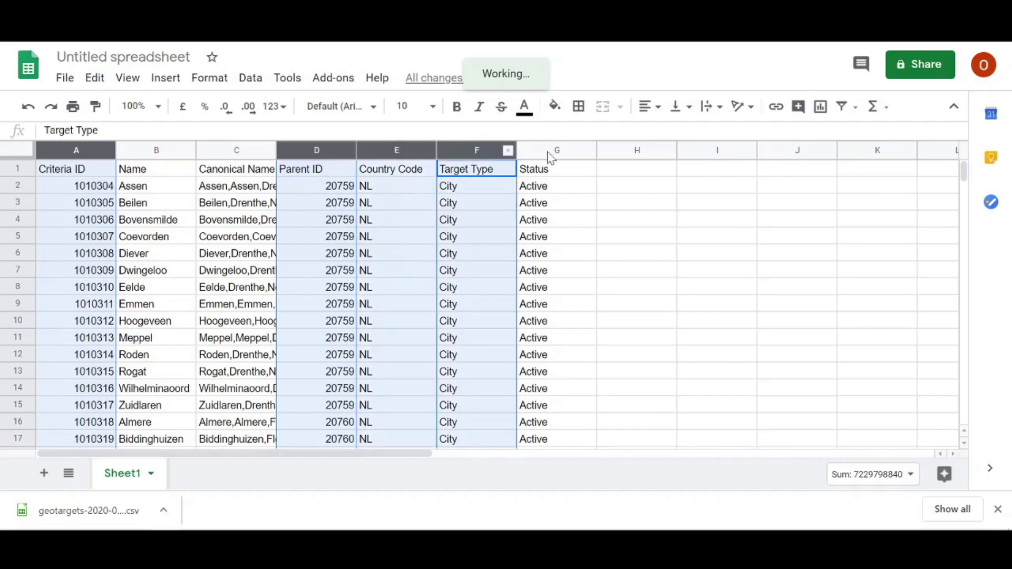
pyautogui.keyDown('shift'); pyautogui.click(553, 150); pyautogui.keyUp('shift')
pyautogui.rightClick(545, 150)
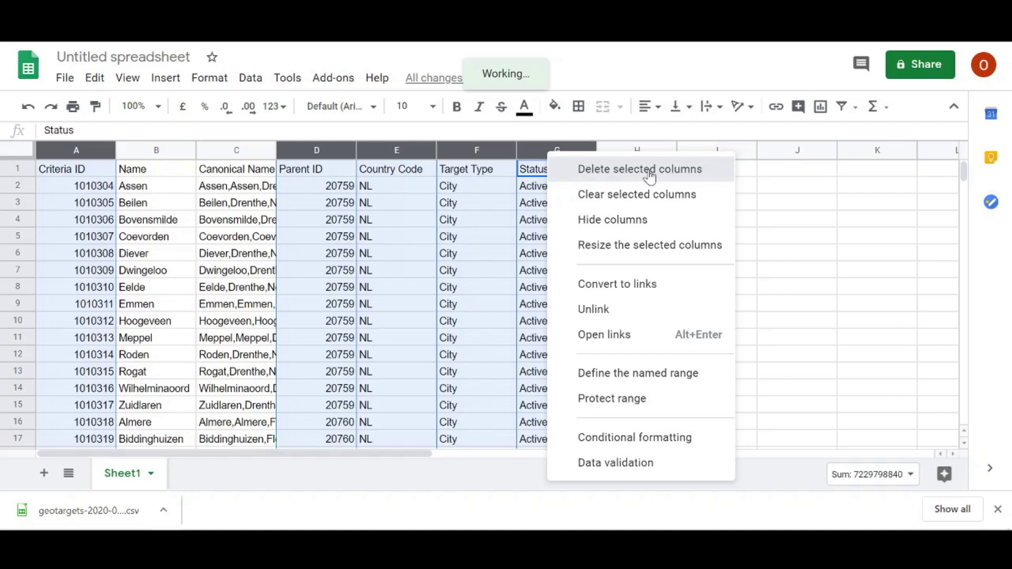
pyautogui.click(650, 171)
# Move the Canonical Name column to column A and widen it
pyautogui.click(348, 193)
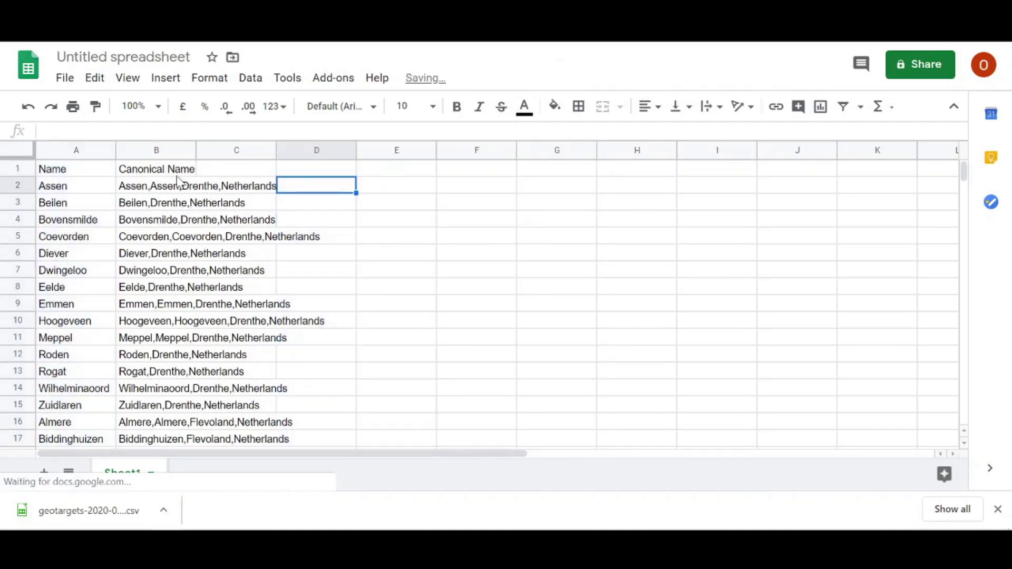
pyautogui.click(178, 168)
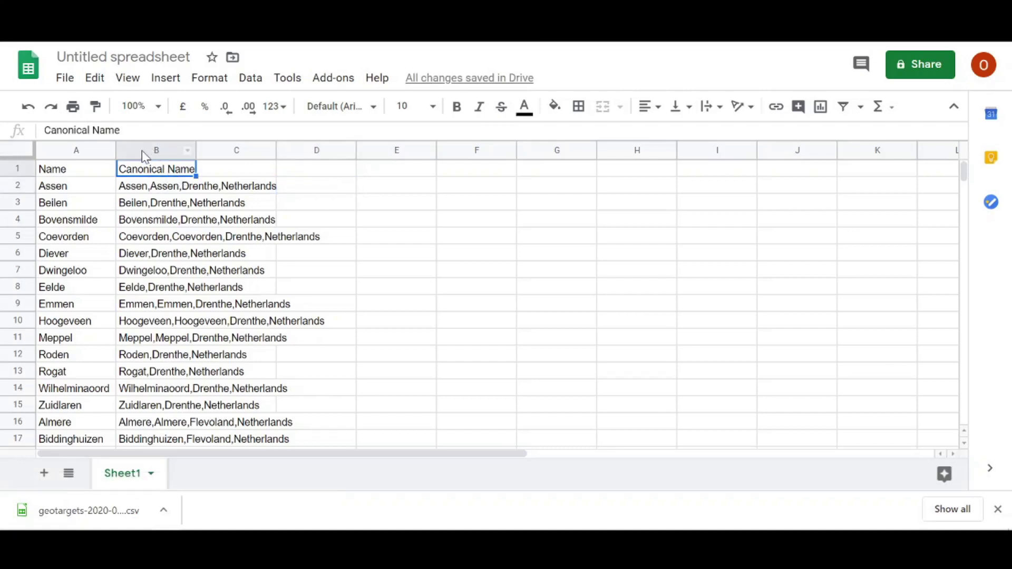
pyautogui.click(136, 149)
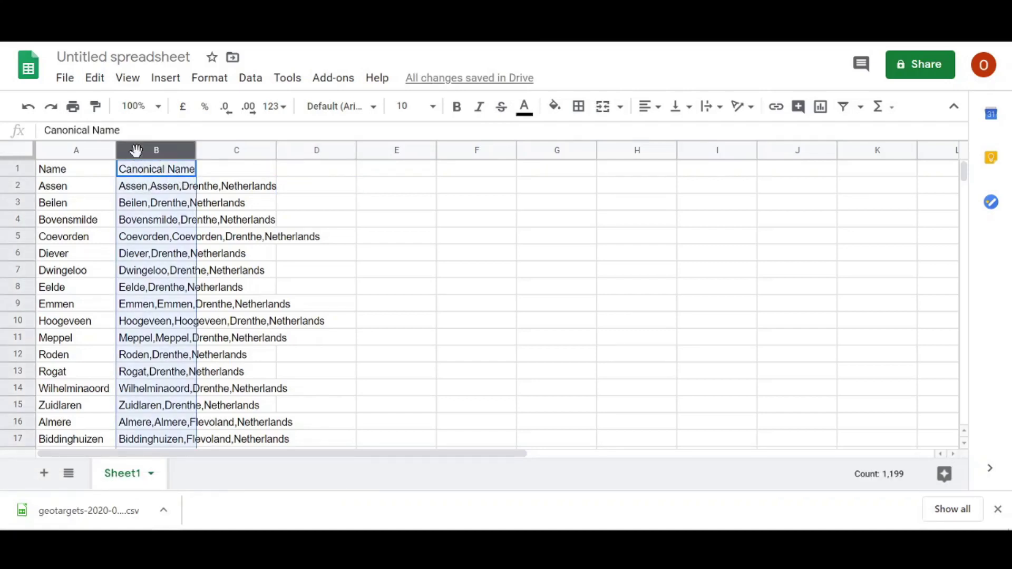
pyautogui.moveTo(136, 149); pyautogui.dragTo(77, 150)
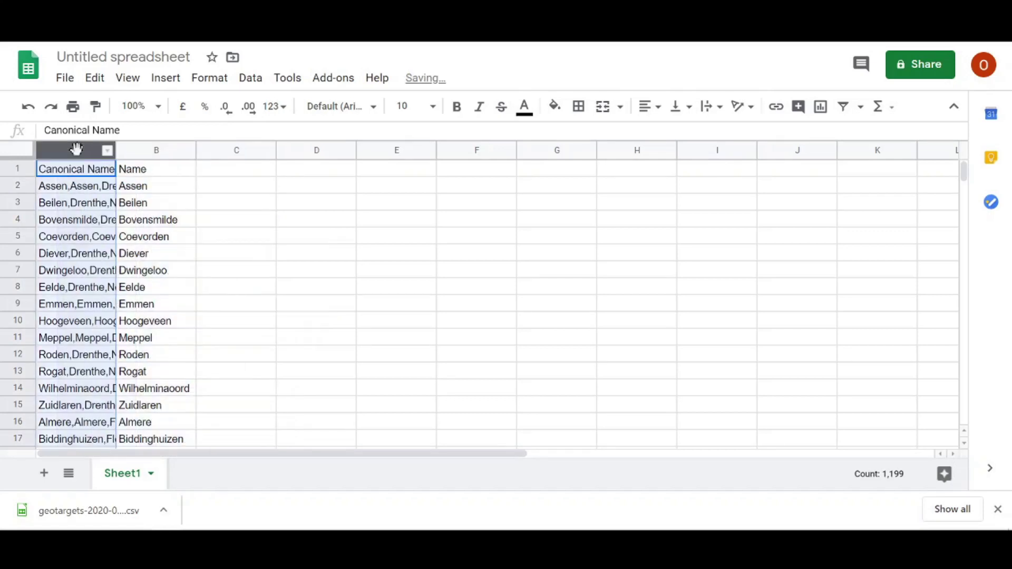
pyautogui.moveTo(115, 149); pyautogui.dragTo(267, 149)
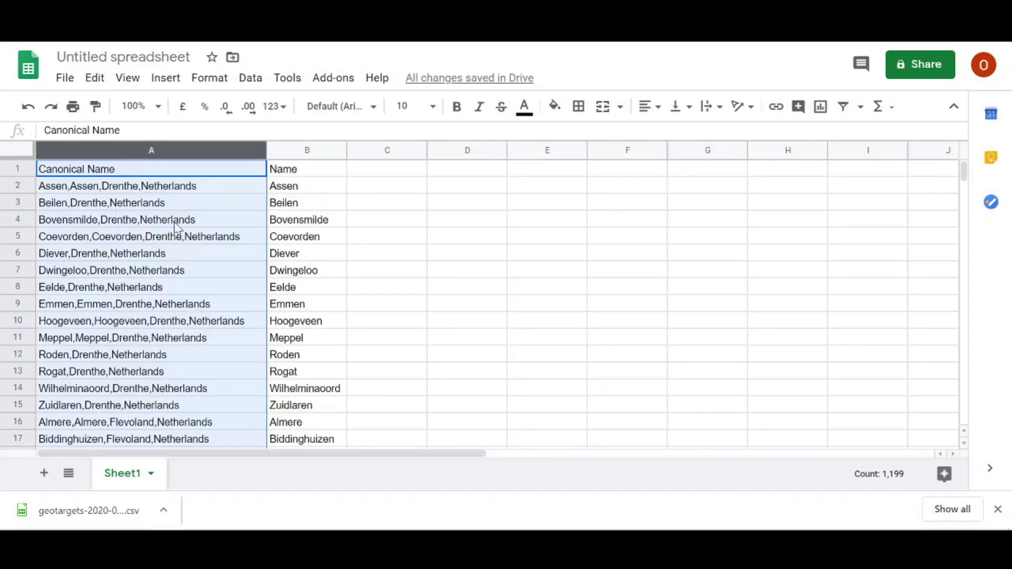
# Rename A1 to 'Target location' and make the header row bold
pyautogui.click(137, 170)
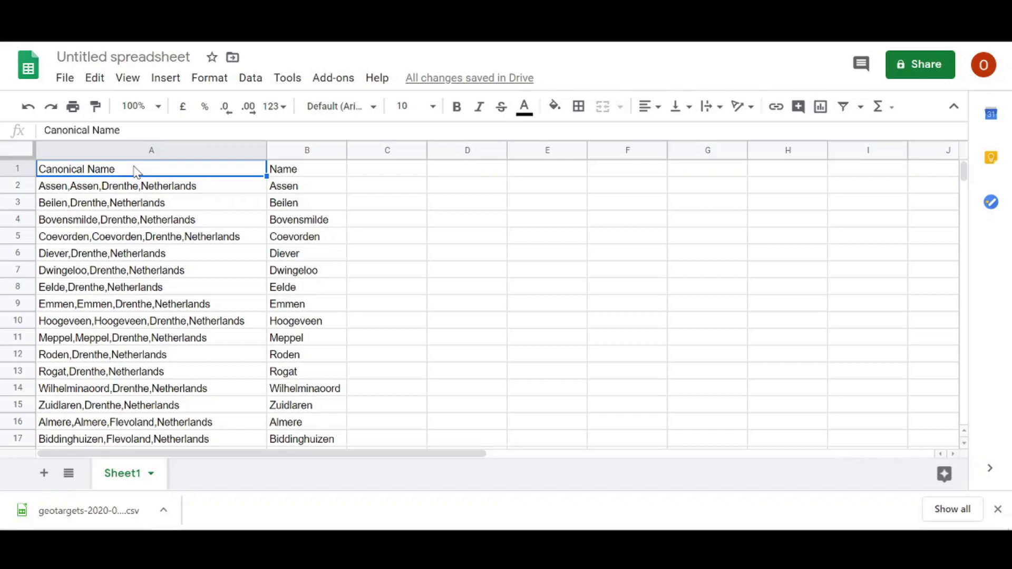
pyautogui.write('Traget')
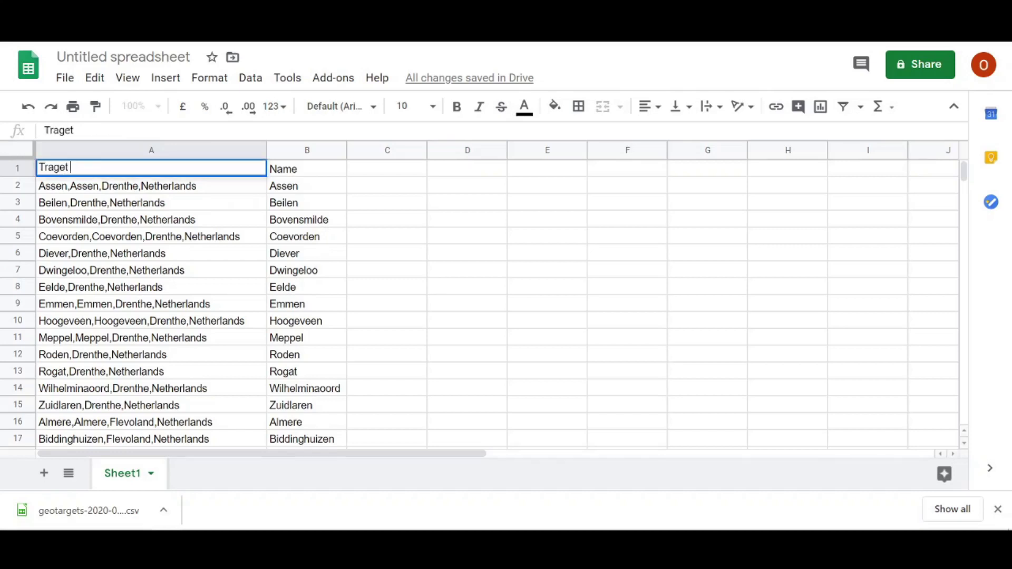
pyautogui.press('BackSpace')
pyautogui.press('BackSpace')
pyautogui.press('BackSpace')
pyautogui.write('a')
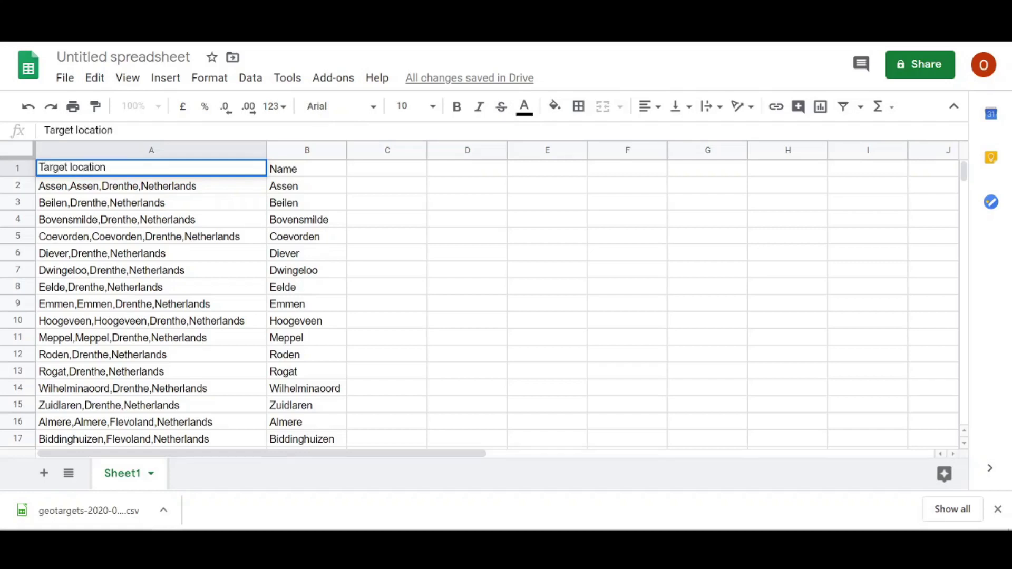
pyautogui.click(145, 222)
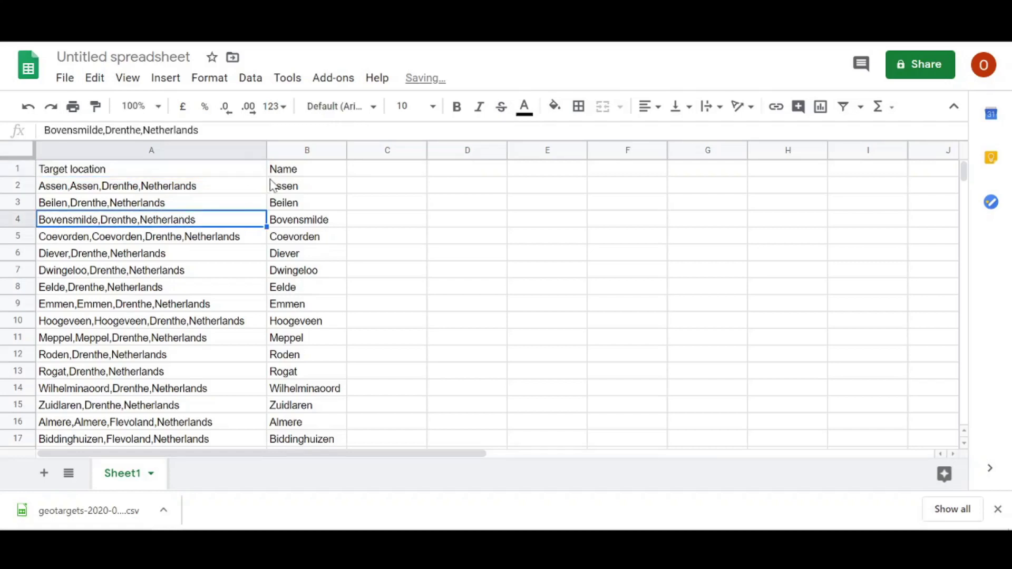
pyautogui.click(17, 169)
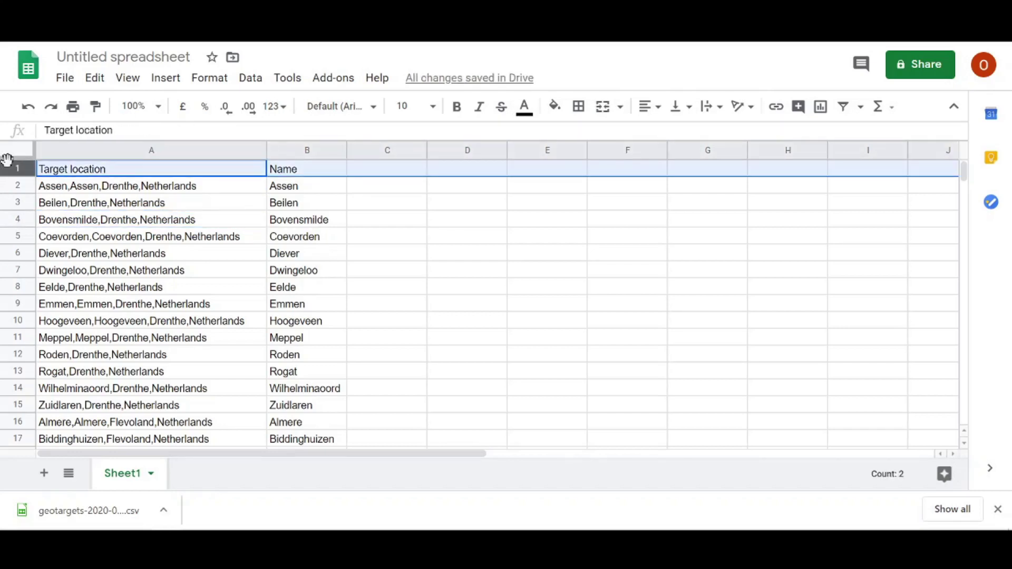
pyautogui.hotkey('ctrl', 'b')
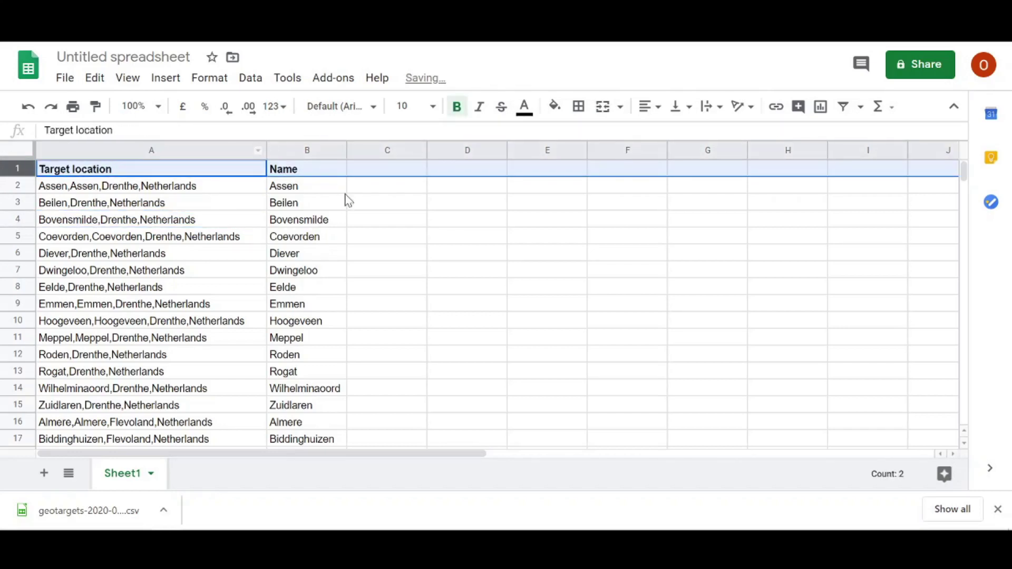
pyautogui.click(307, 190)
pyautogui.press('Up')
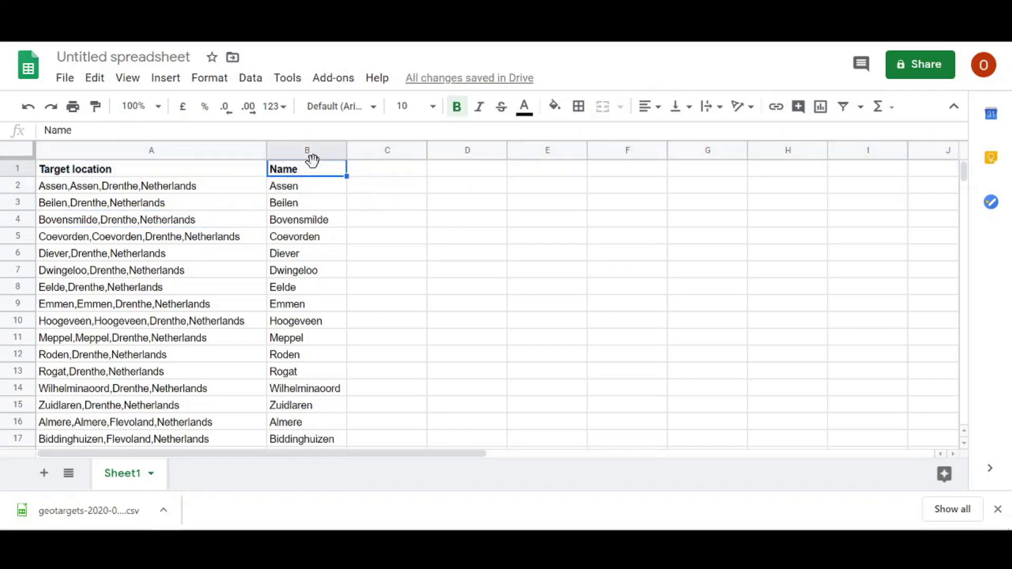
pyautogui.write('Cities inthe ')
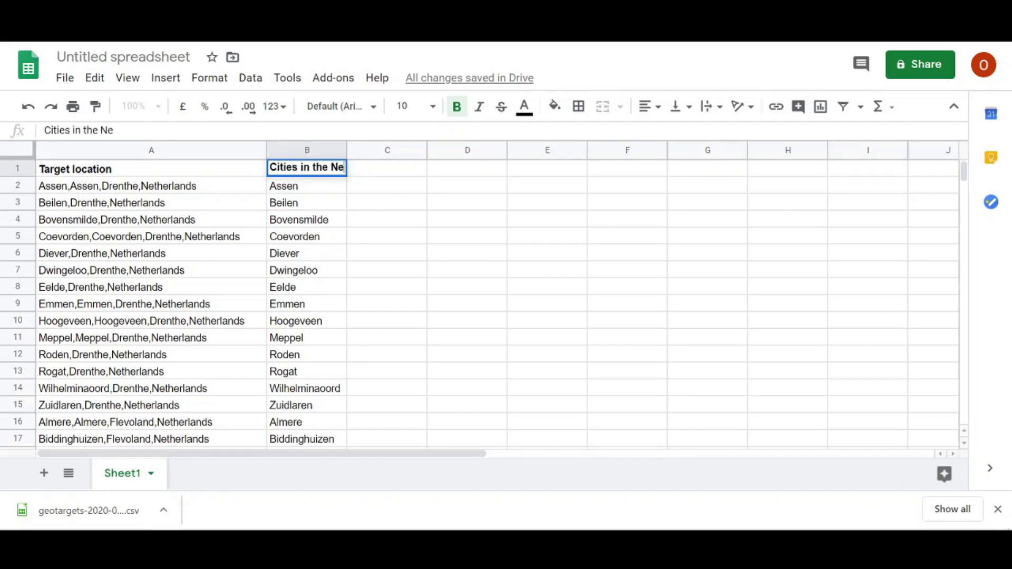
pyautogui.write('therlands')
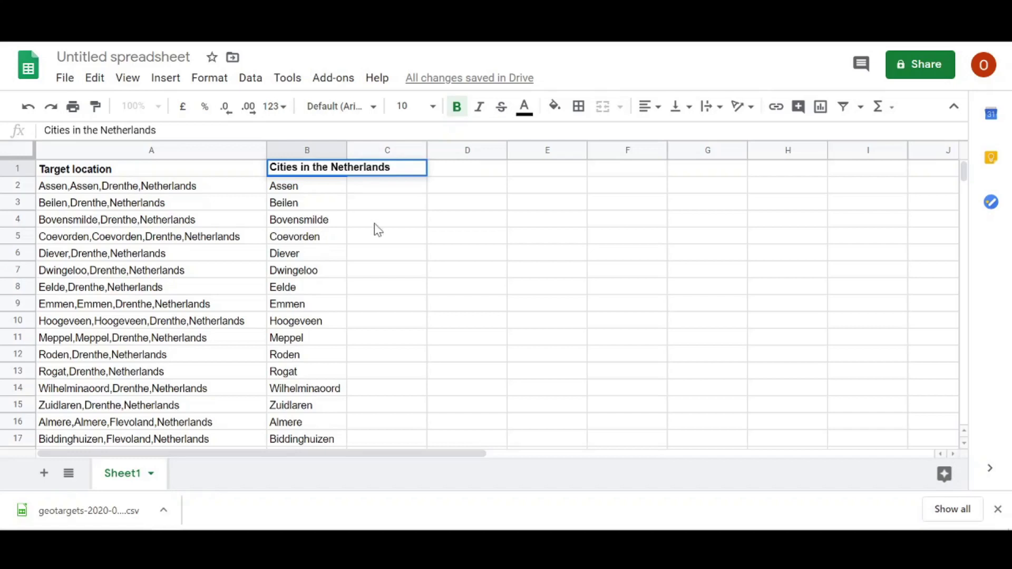
# Confirm the 'Cities in the Netherlands' header, download the sheet as CSV, return to Google Ads
pyautogui.click(379, 219)
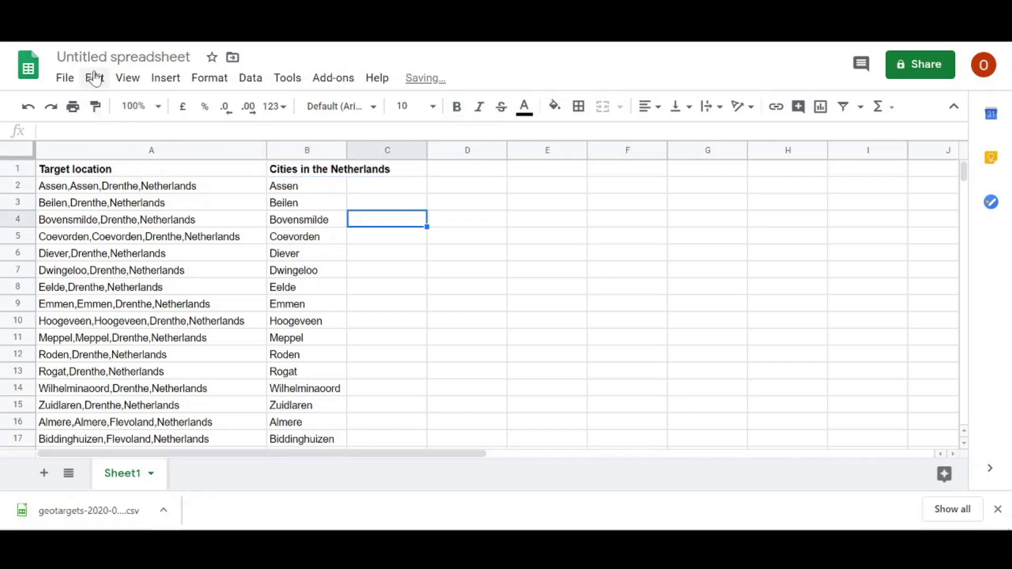
pyautogui.click(65, 78)
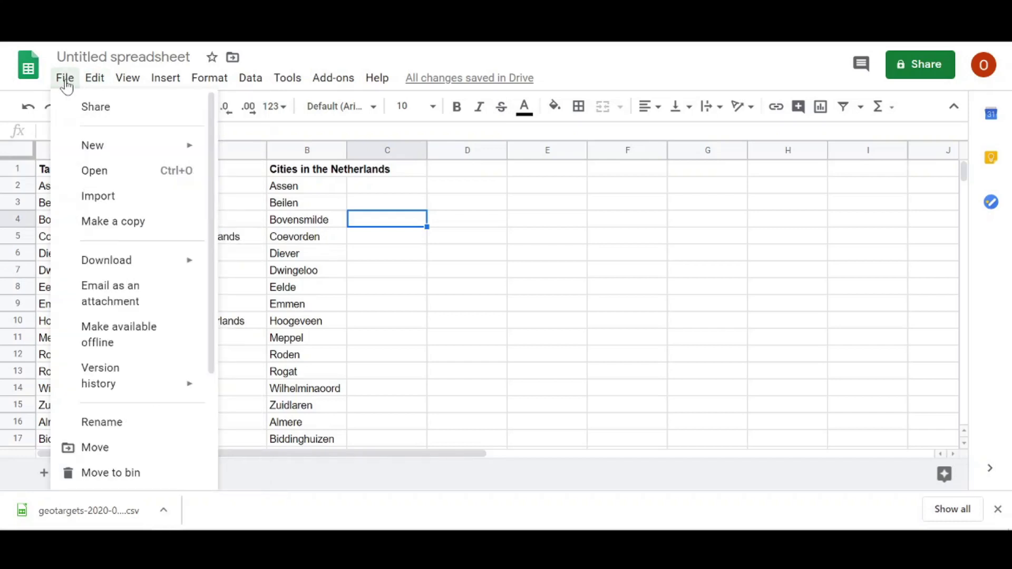
pyautogui.moveTo(106, 260)
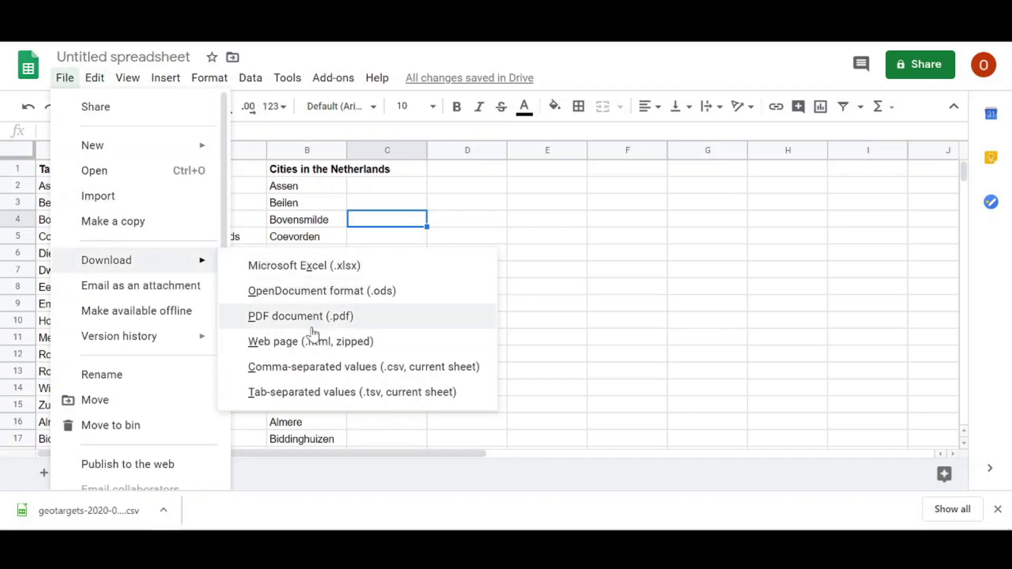
pyautogui.click(314, 372)
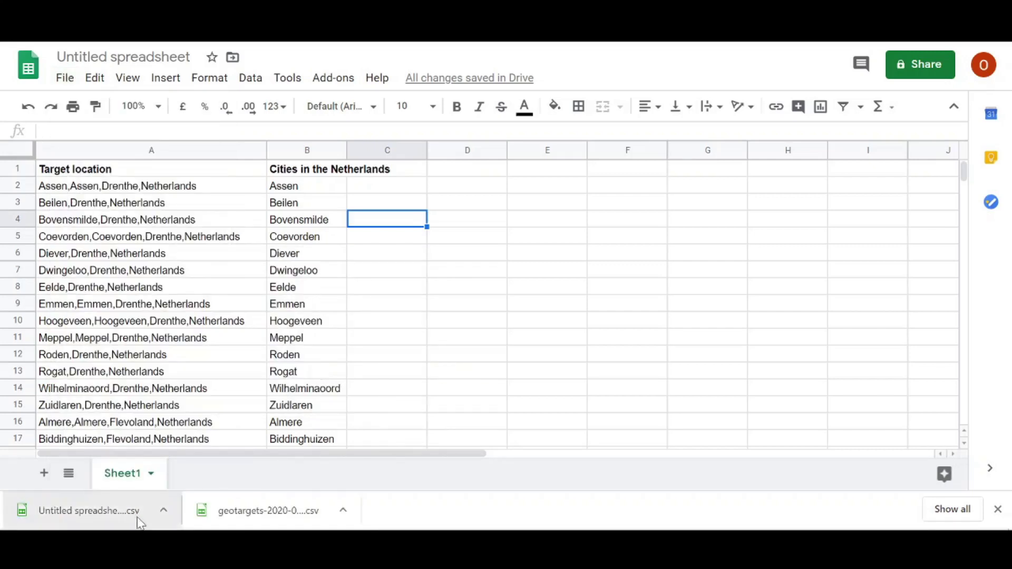
pyautogui.click(437, 221)
pyautogui.hotkey('ctrl', 'Tab')
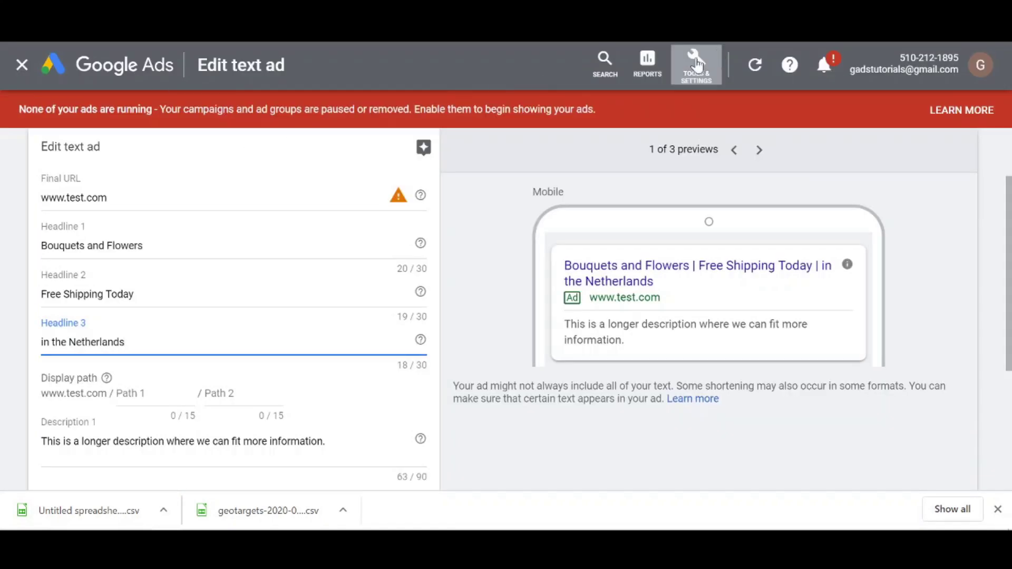
# Go to Setup > Business data, leaving the unsaved ad, and start a new data feed
pyautogui.click(696, 66)
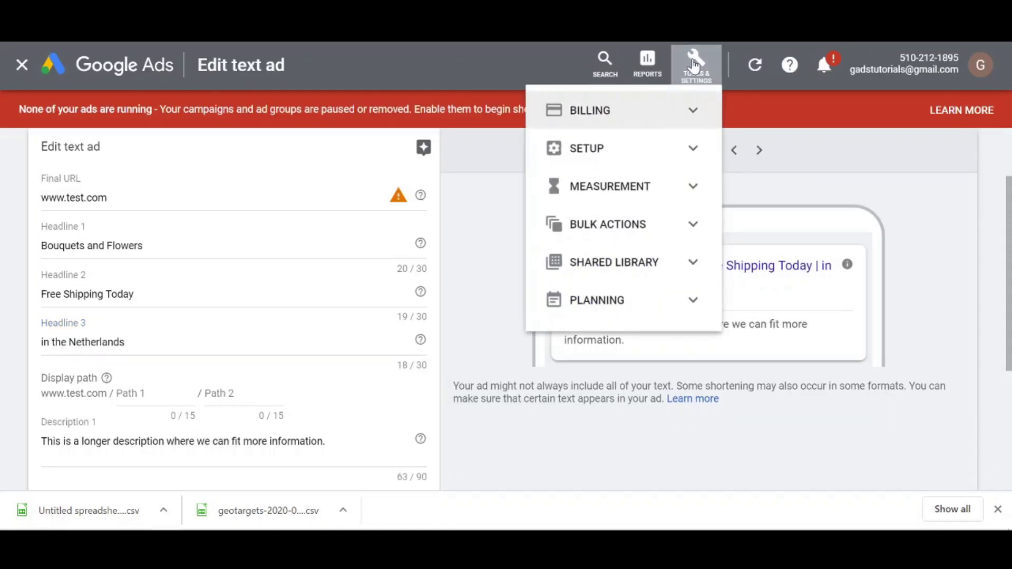
pyautogui.click(693, 148)
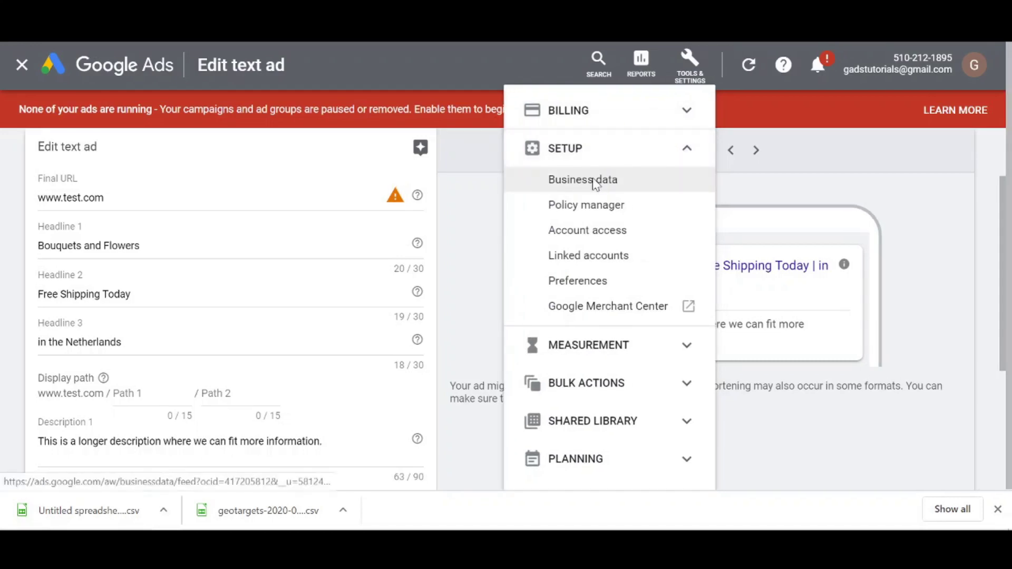
pyautogui.click(593, 183)
pyautogui.click(653, 310)
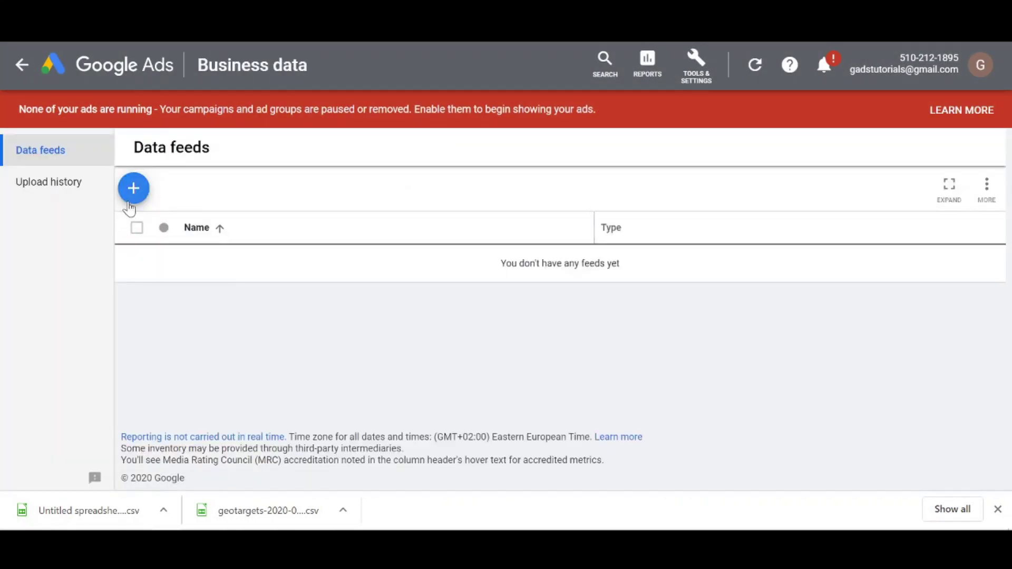
pyautogui.click(133, 190)
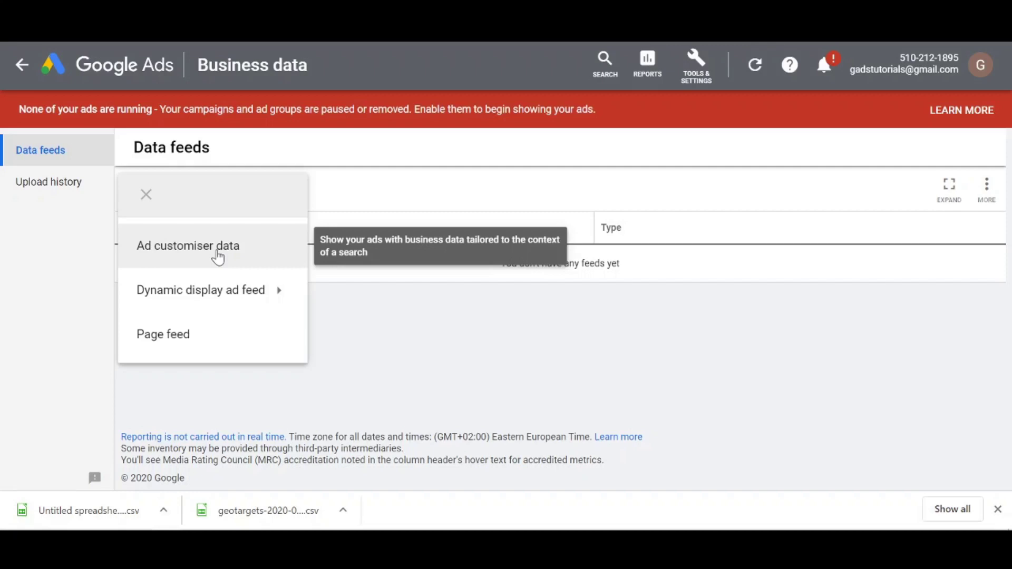
# Upload 'Untitled spreadsheet - Sheet1.csv' as ad customiser feed 'Cities in NL', preview, and apply
pyautogui.click(218, 254)
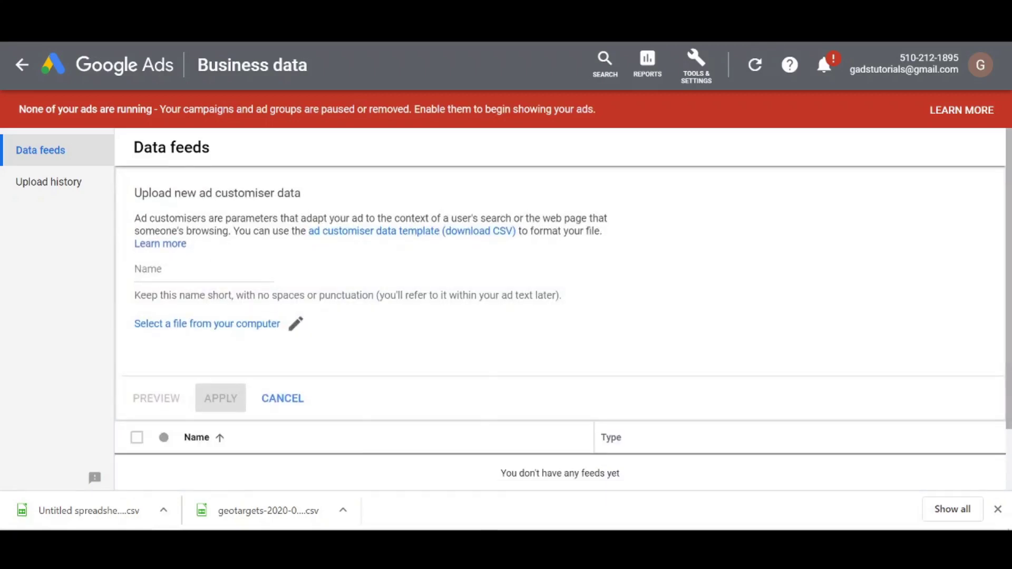
pyautogui.write('Cities in NL')
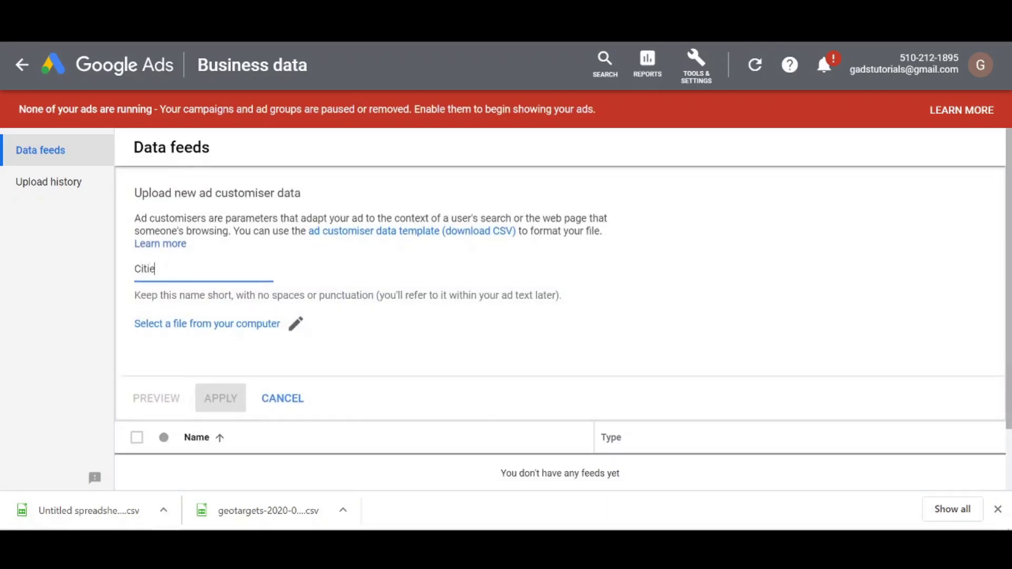
pyautogui.click(196, 325)
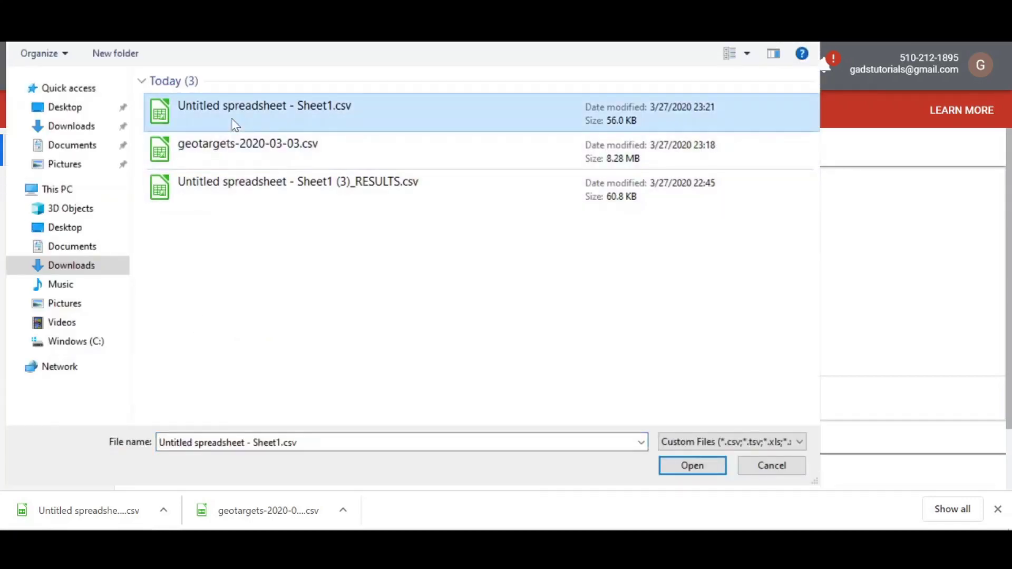
pyautogui.doubleClick(237, 111)
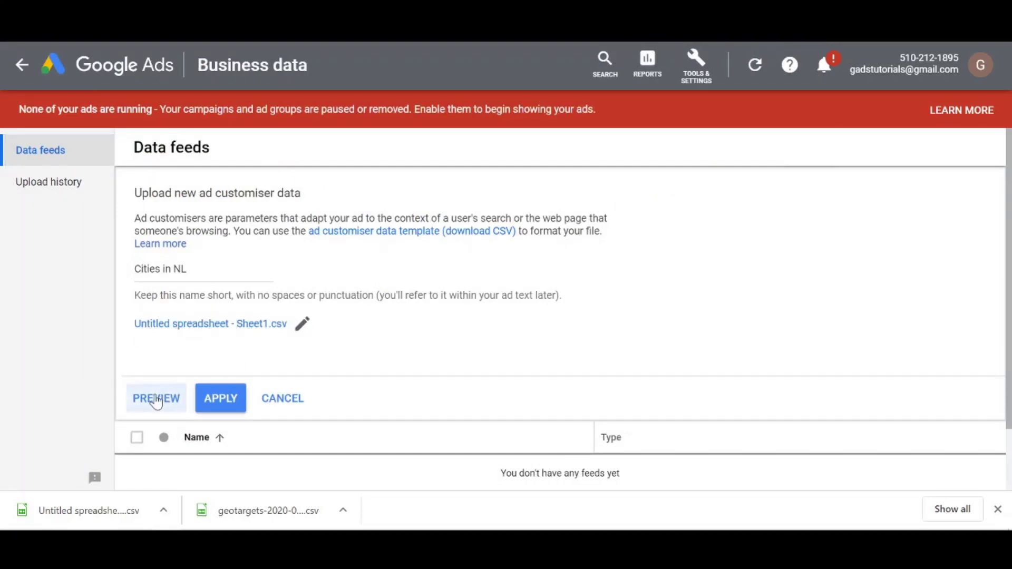
pyautogui.click(155, 398)
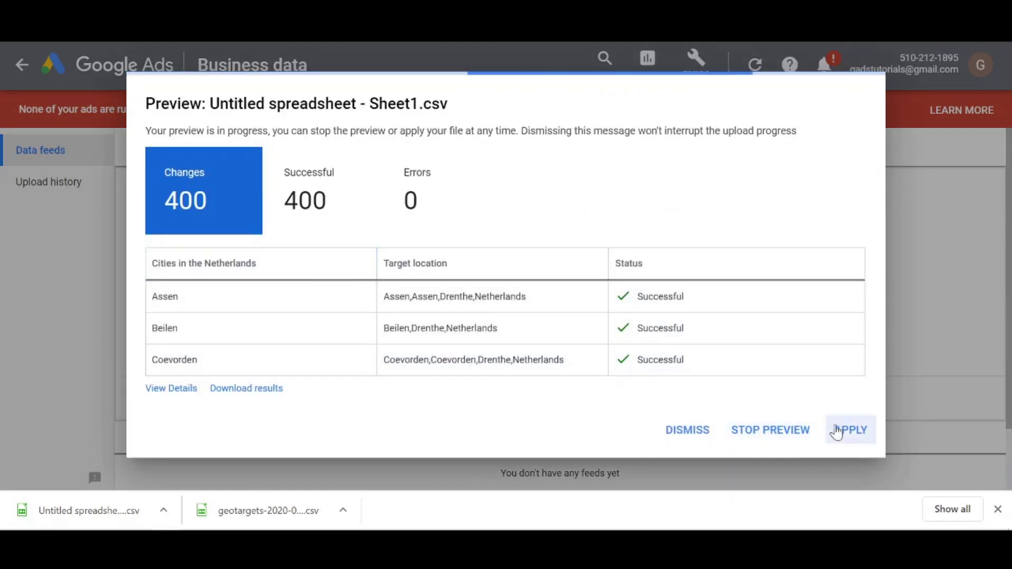
pyautogui.click(853, 431)
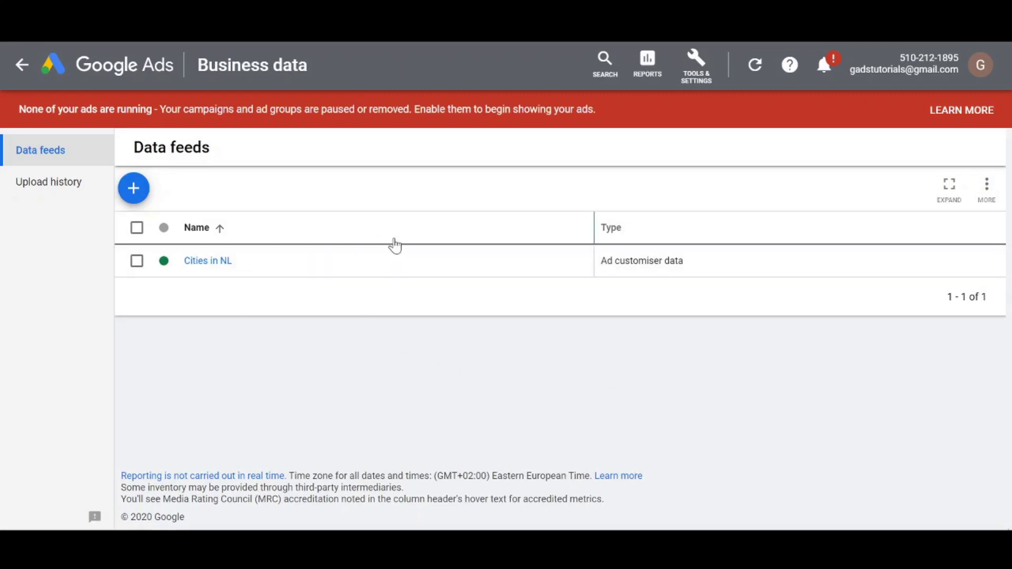
# Edit the existing ad, replacing 'the Netherlands' in Headline 3 with the Cities in NL 'Cities in the Netherlands' customiser
pyautogui.click(22, 67)
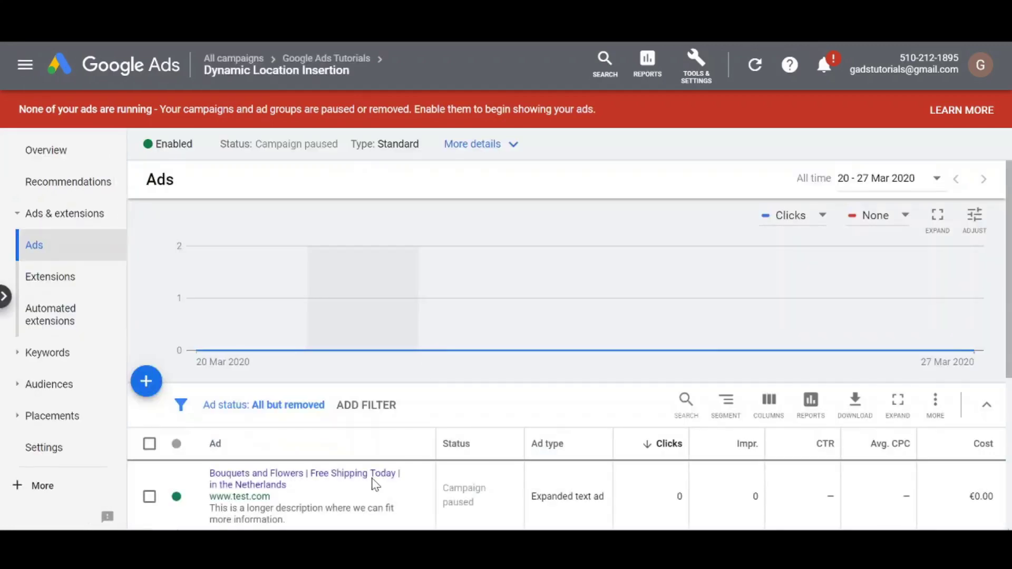
pyautogui.moveTo(316, 496)
pyautogui.click(413, 500)
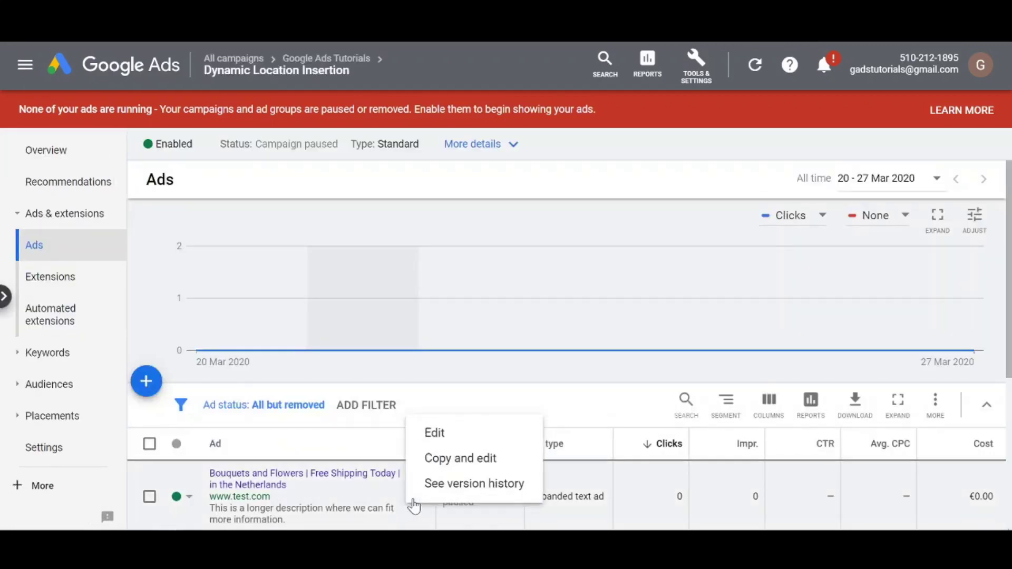
pyautogui.click(435, 433)
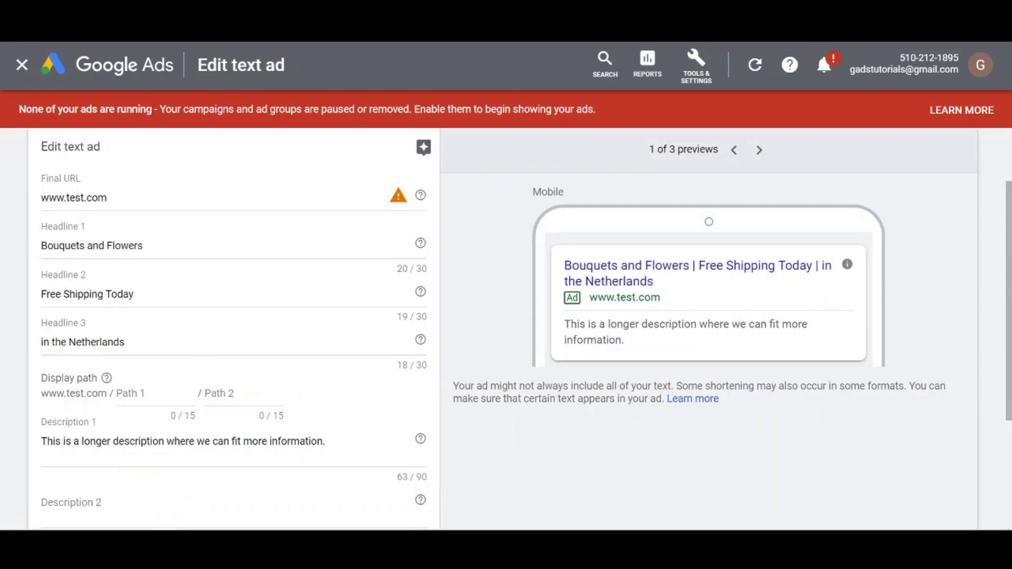
pyautogui.moveTo(127, 342); pyautogui.dragTo(62, 342)
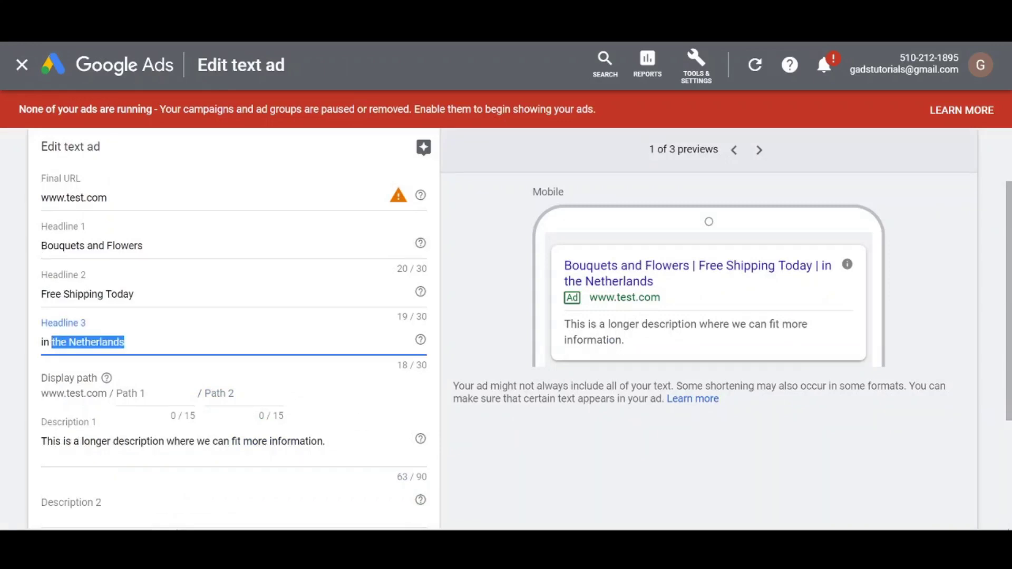
pyautogui.write('{')
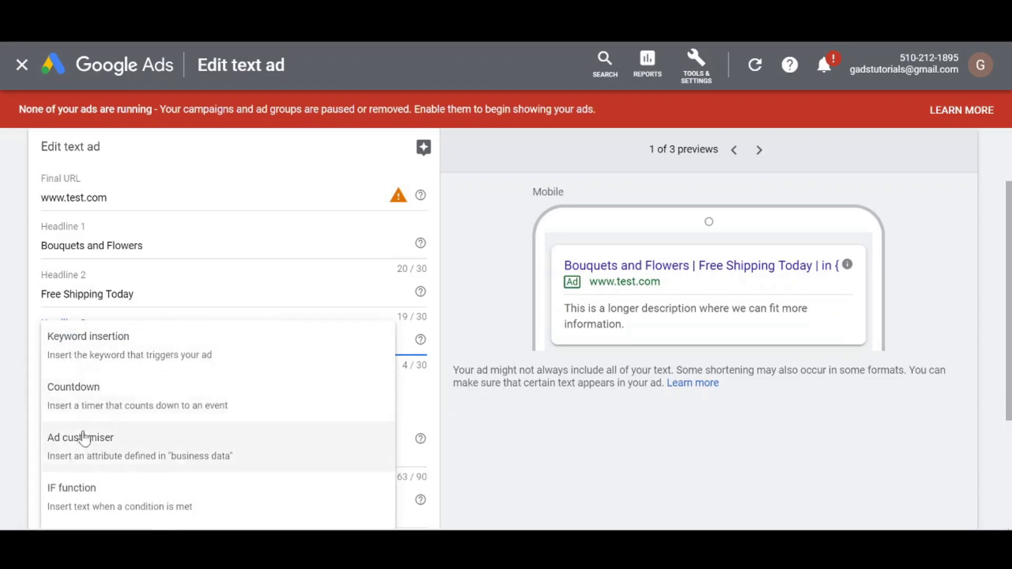
pyautogui.click(82, 444)
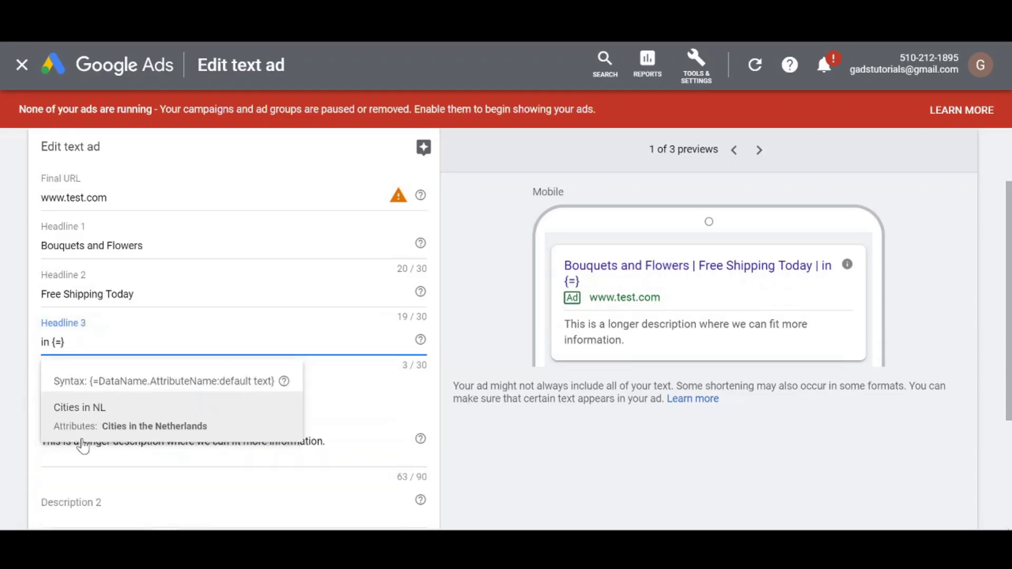
pyautogui.click(79, 407)
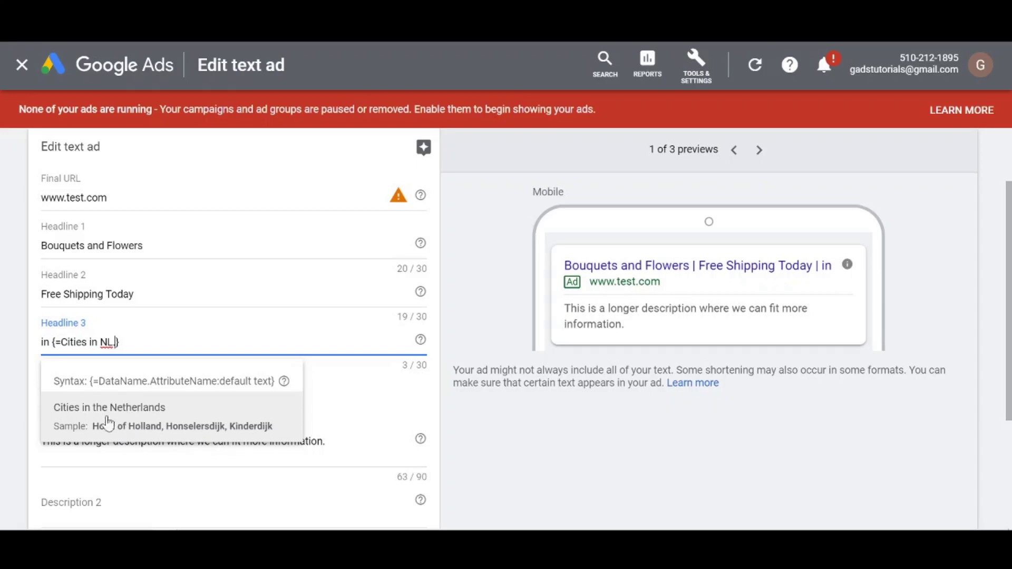
pyautogui.click(139, 419)
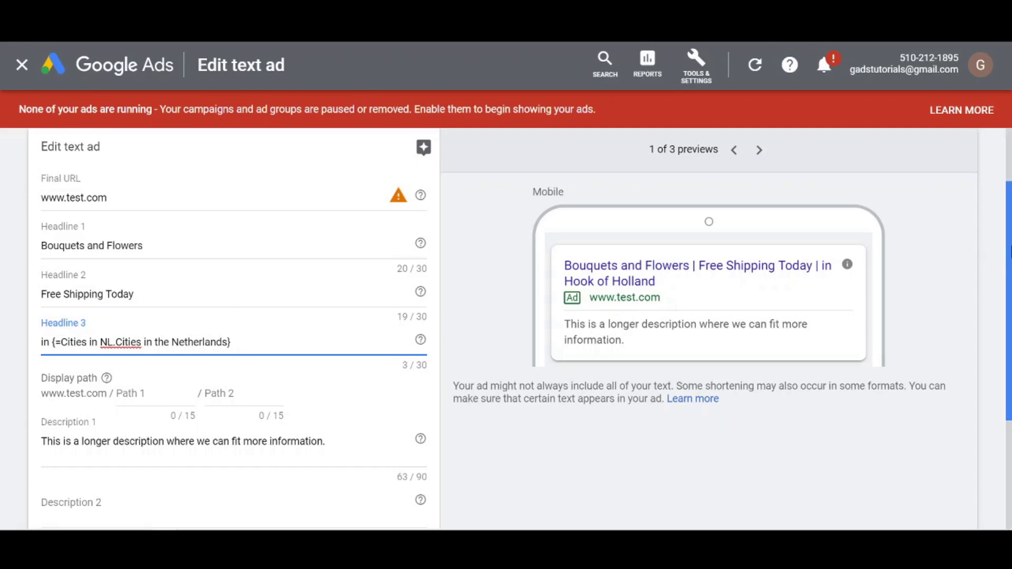
pyautogui.moveTo(1009, 265); pyautogui.dragTo(1010, 411)
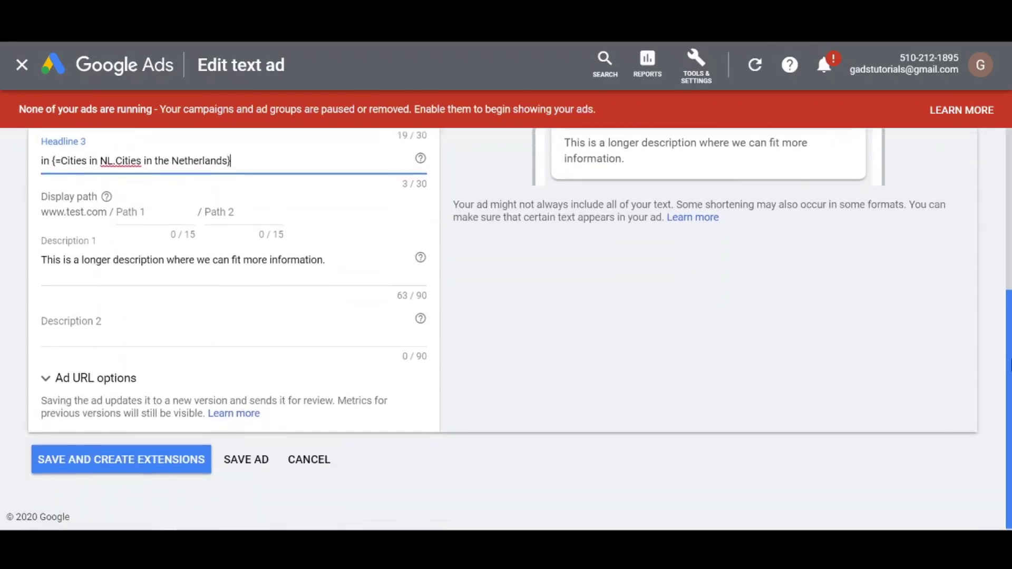
# Save the edited ad with its Cities in NL customiser headline
pyautogui.click(246, 464)
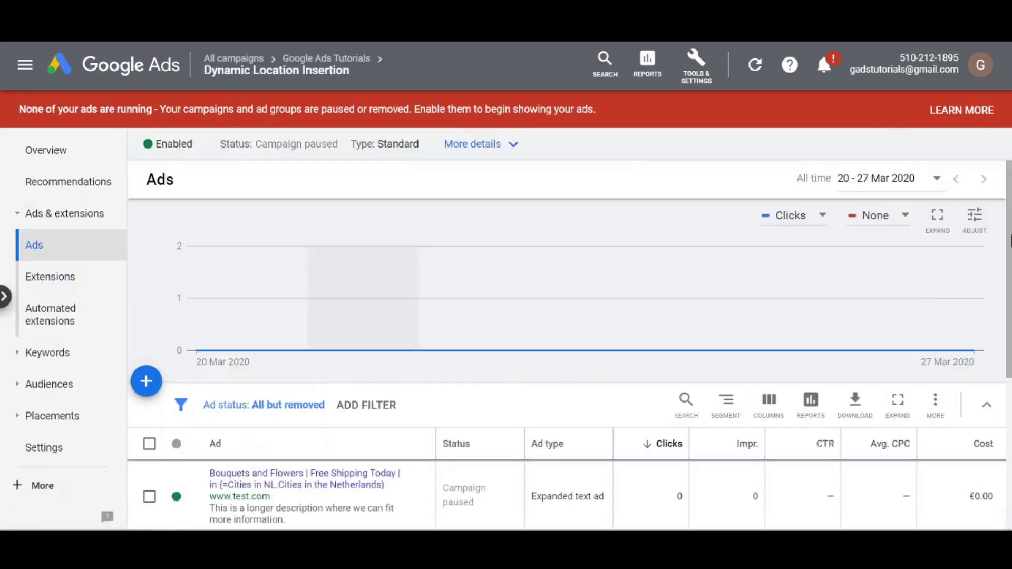
pyautogui.moveTo(1010, 241); pyautogui.dragTo(1009, 242)
pyautogui.moveTo(1009, 285); pyautogui.dragTo(1009, 332)
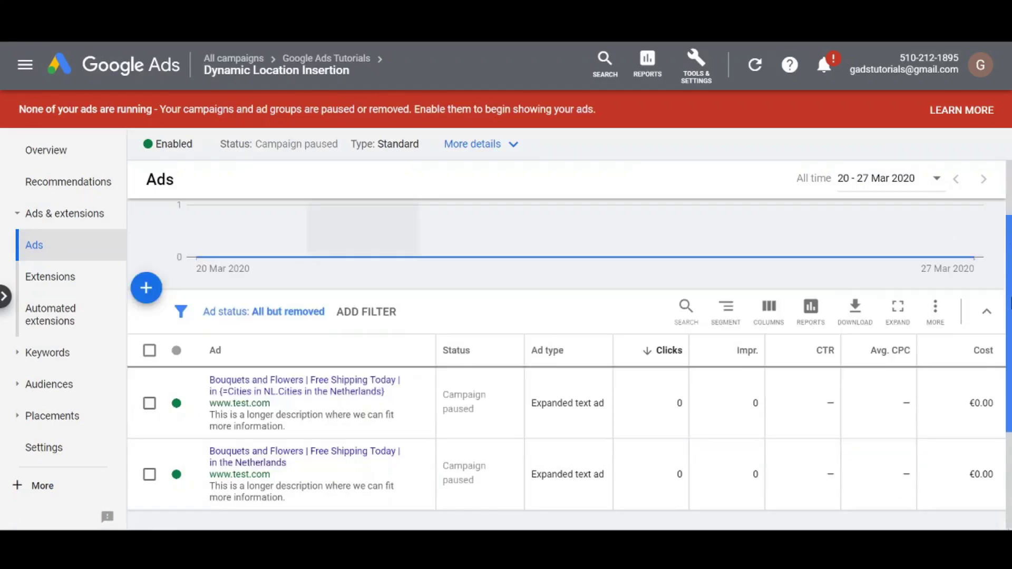